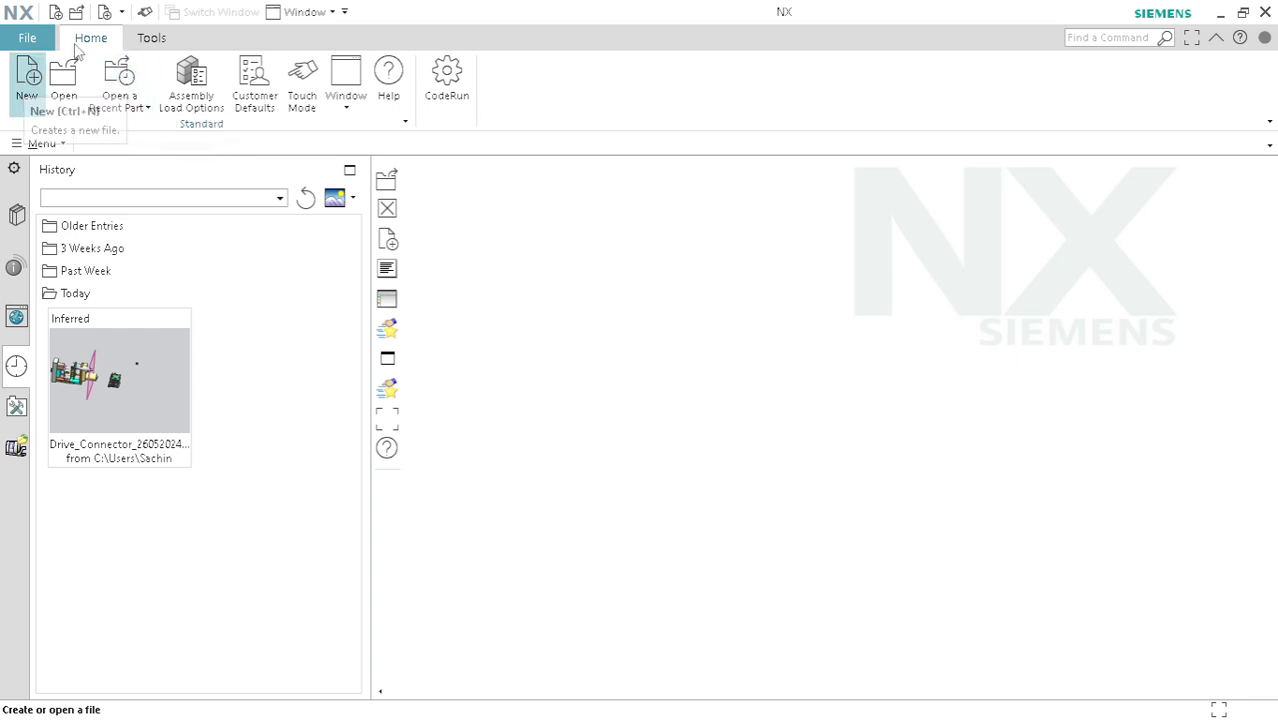
Create a new millimetre part from the Model template, named sample_1, in the Desktop\Youtube folder.
left_click(22, 103)
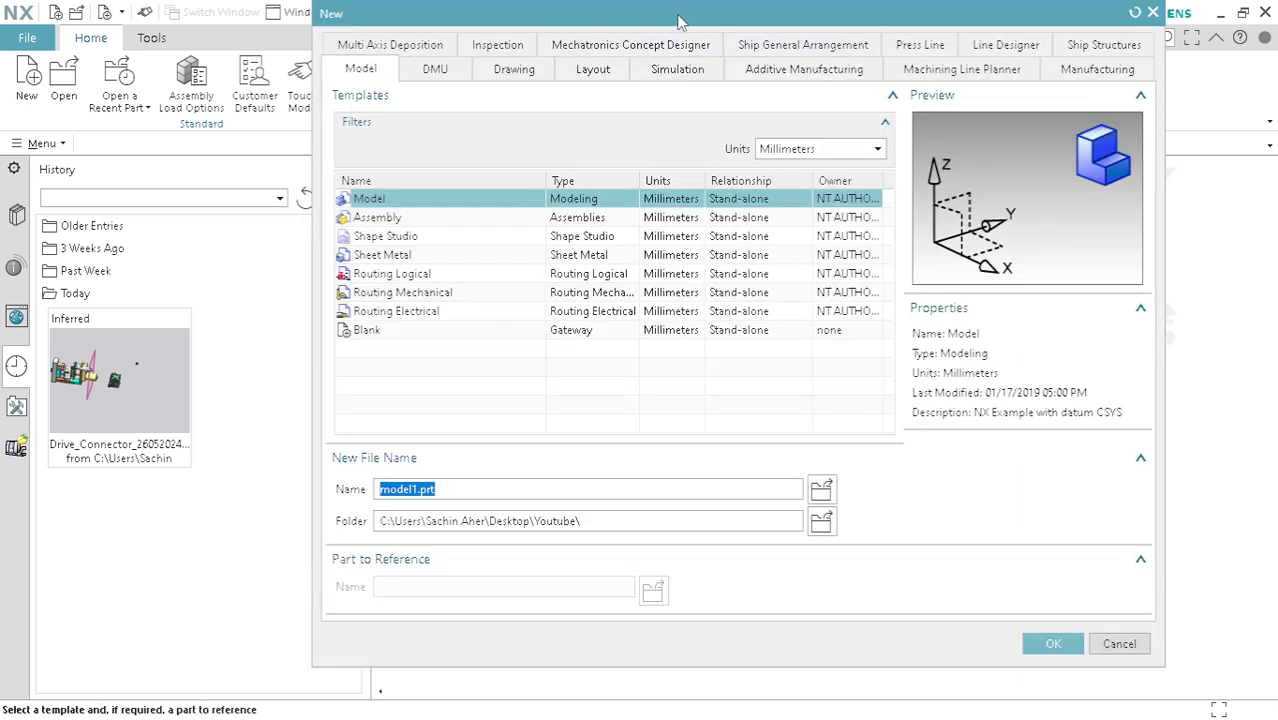
left_click_drag(682, 22, 604, 30)
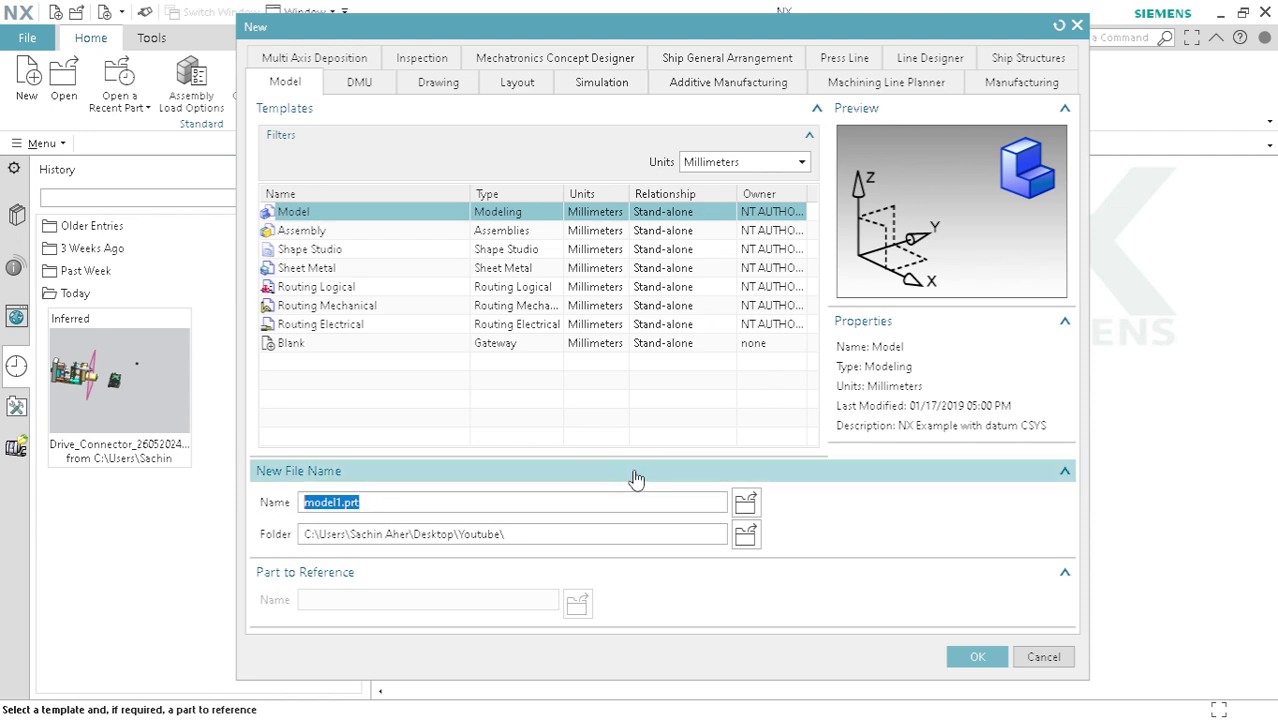
type("sample_1")
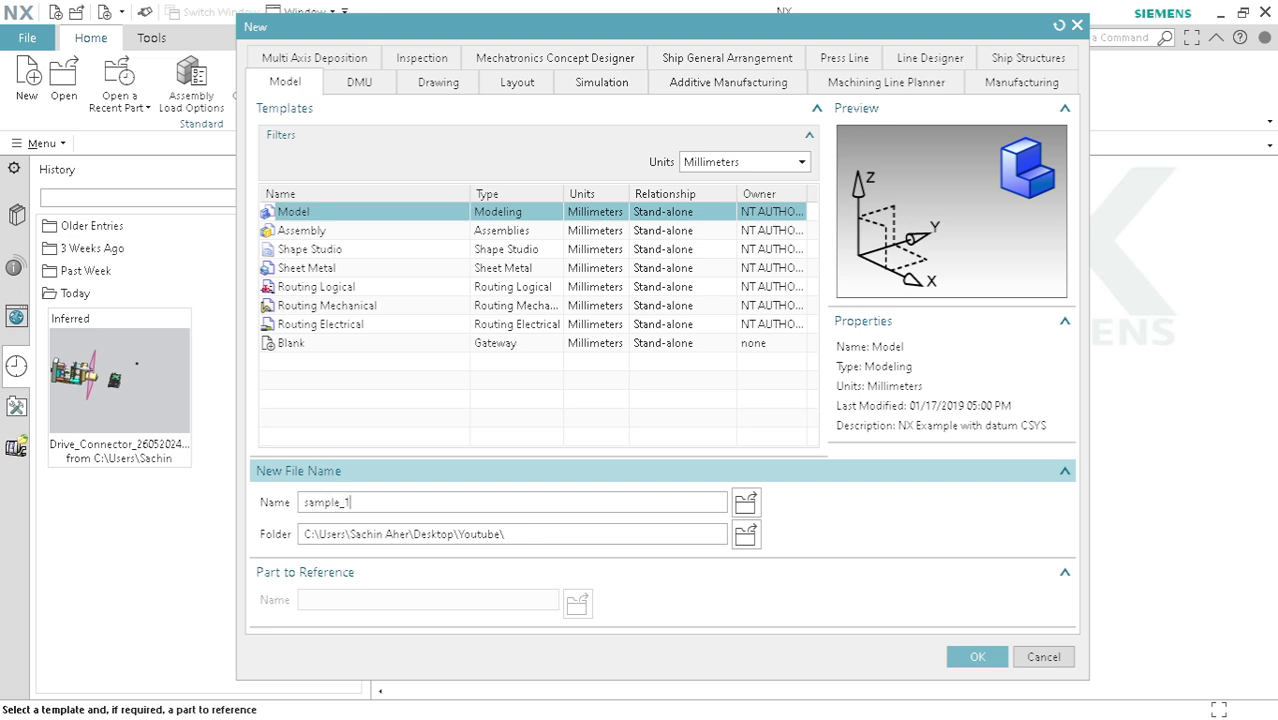
left_click(746, 536)
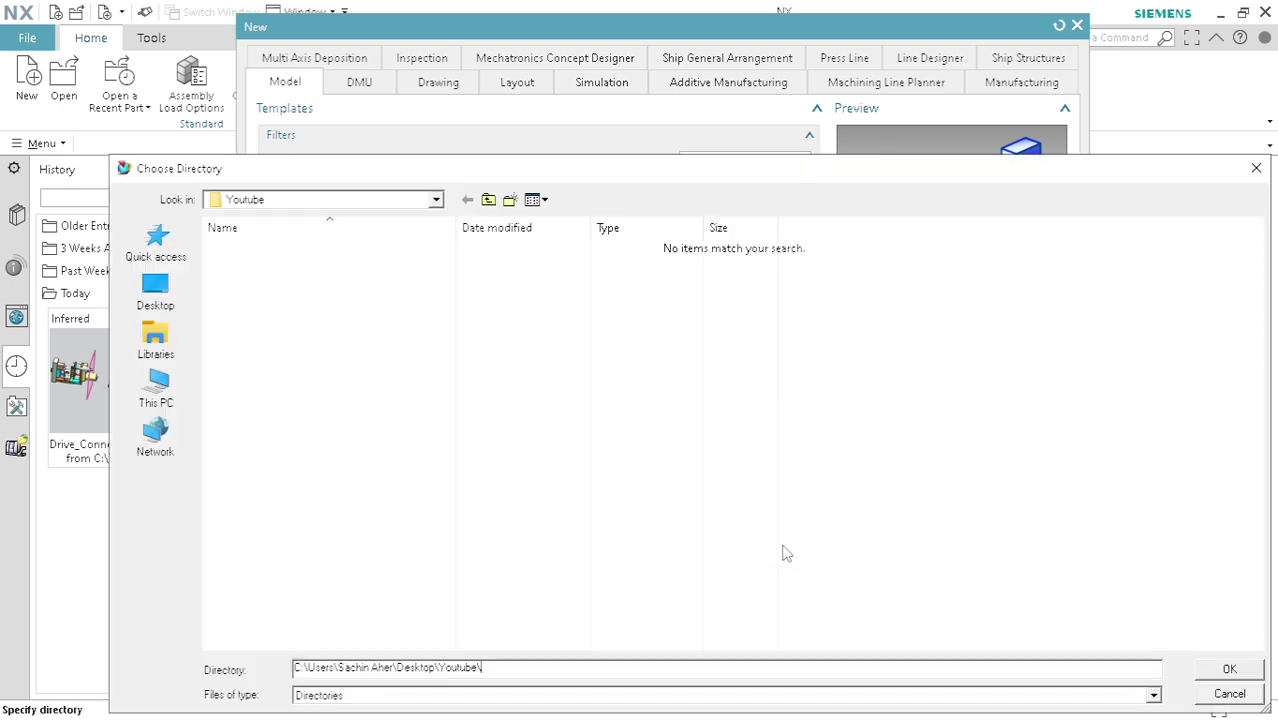
left_click(162, 290)
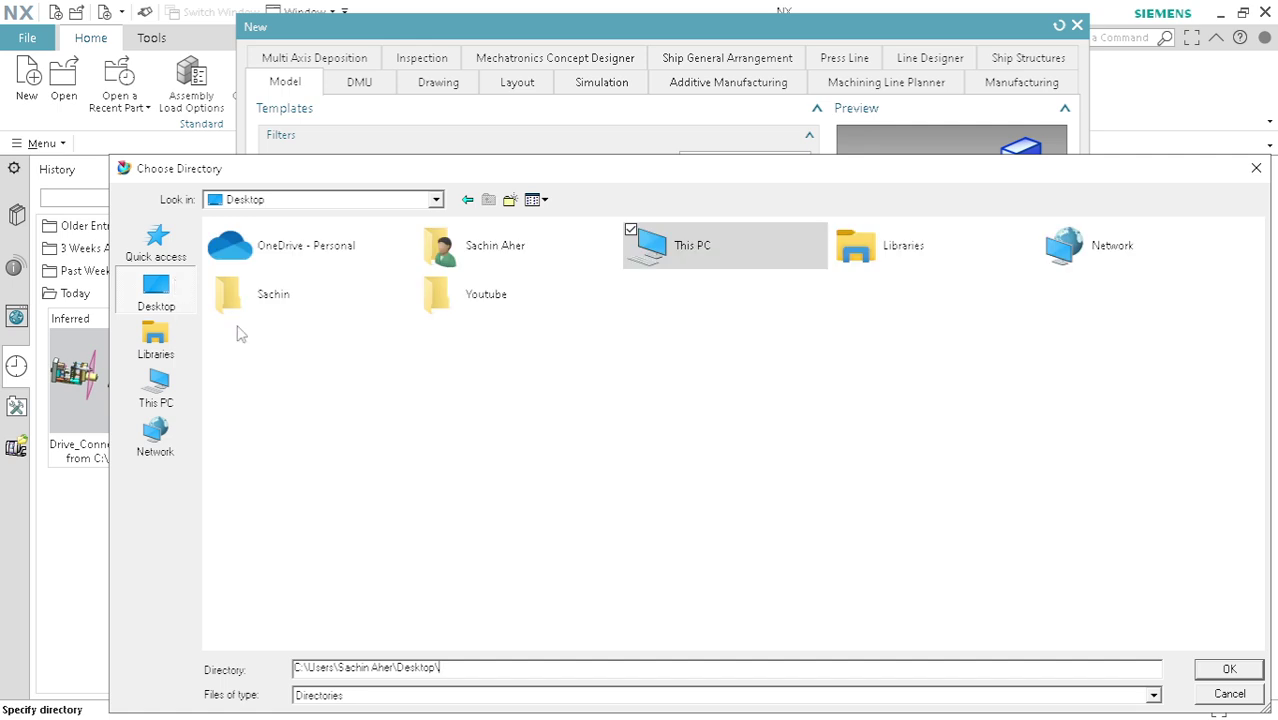
double_click(499, 305)
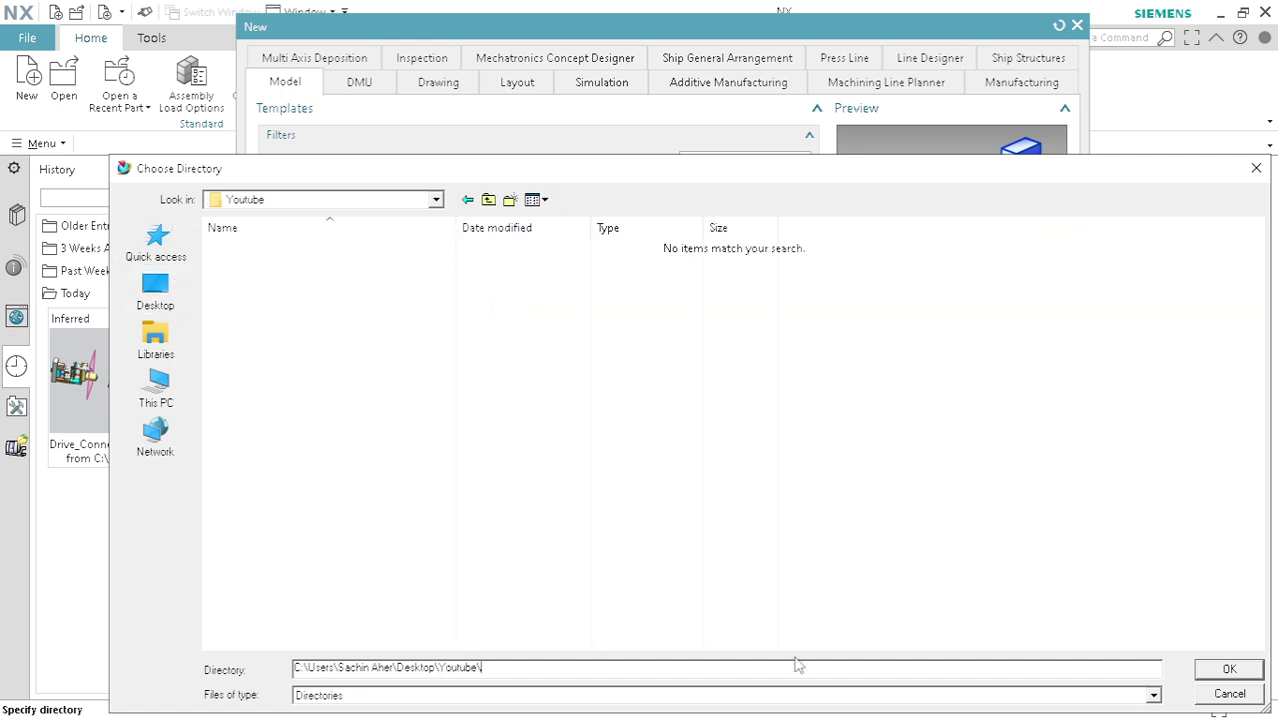
left_click(1229, 670)
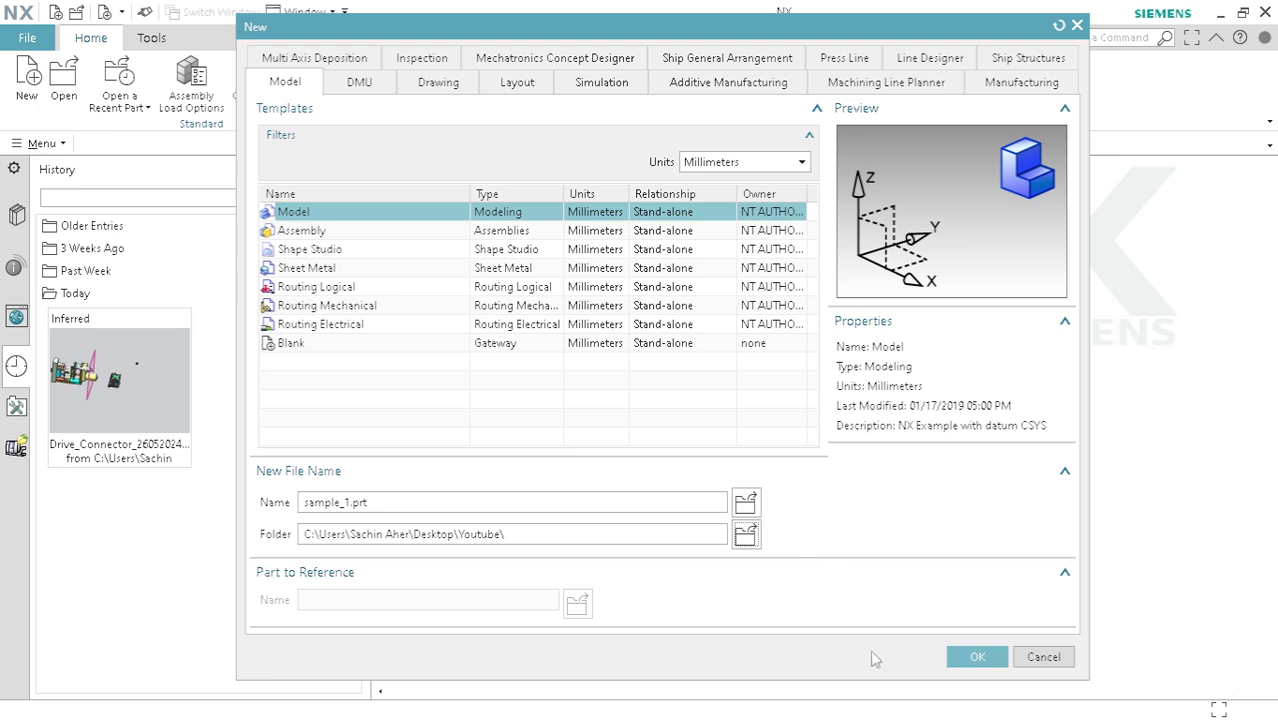
left_click(977, 657)
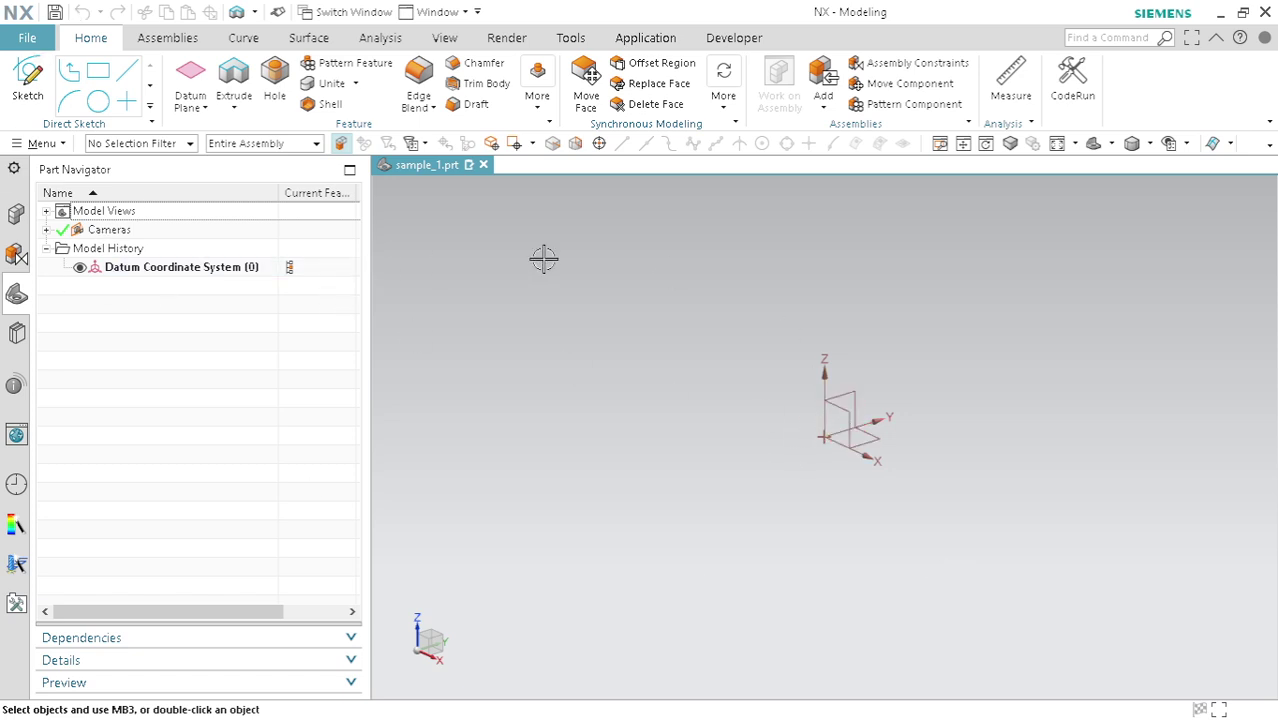
Create three datum planes at 0 mm offset from the coordinate system's XZ, YZ and XY planes.
left_click(187, 82)
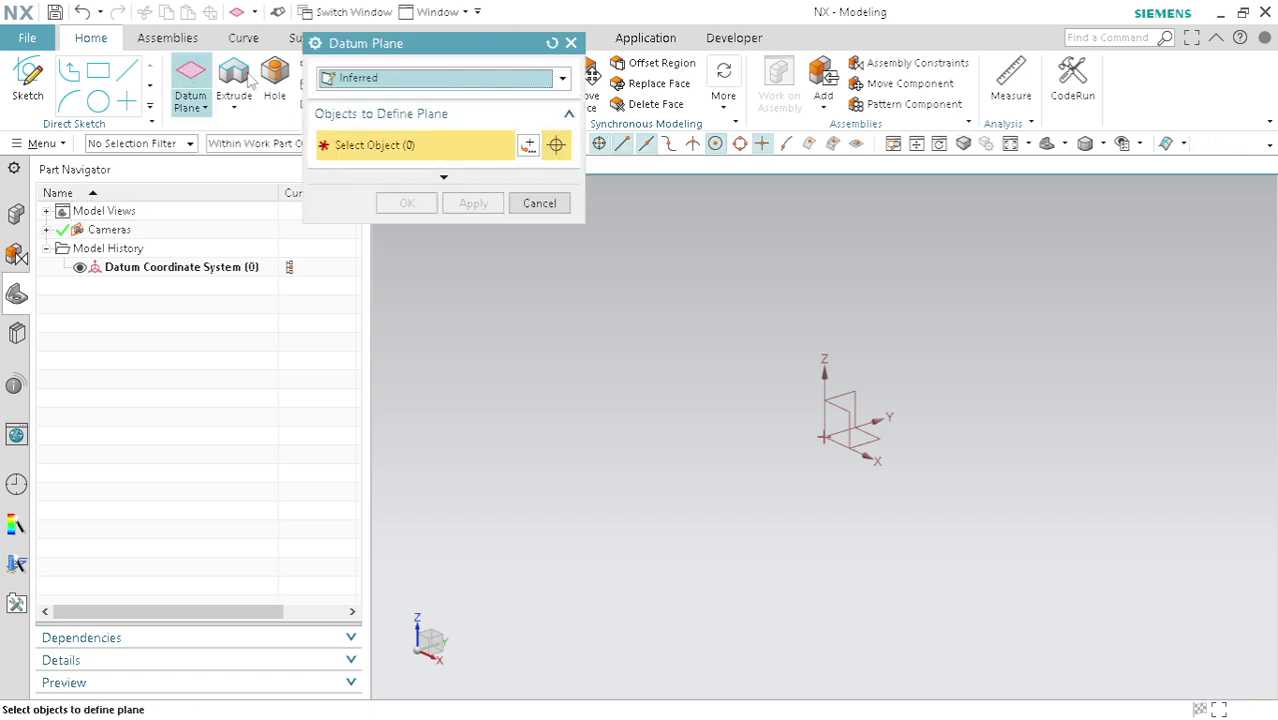
left_click_drag(410, 48, 497, 194)
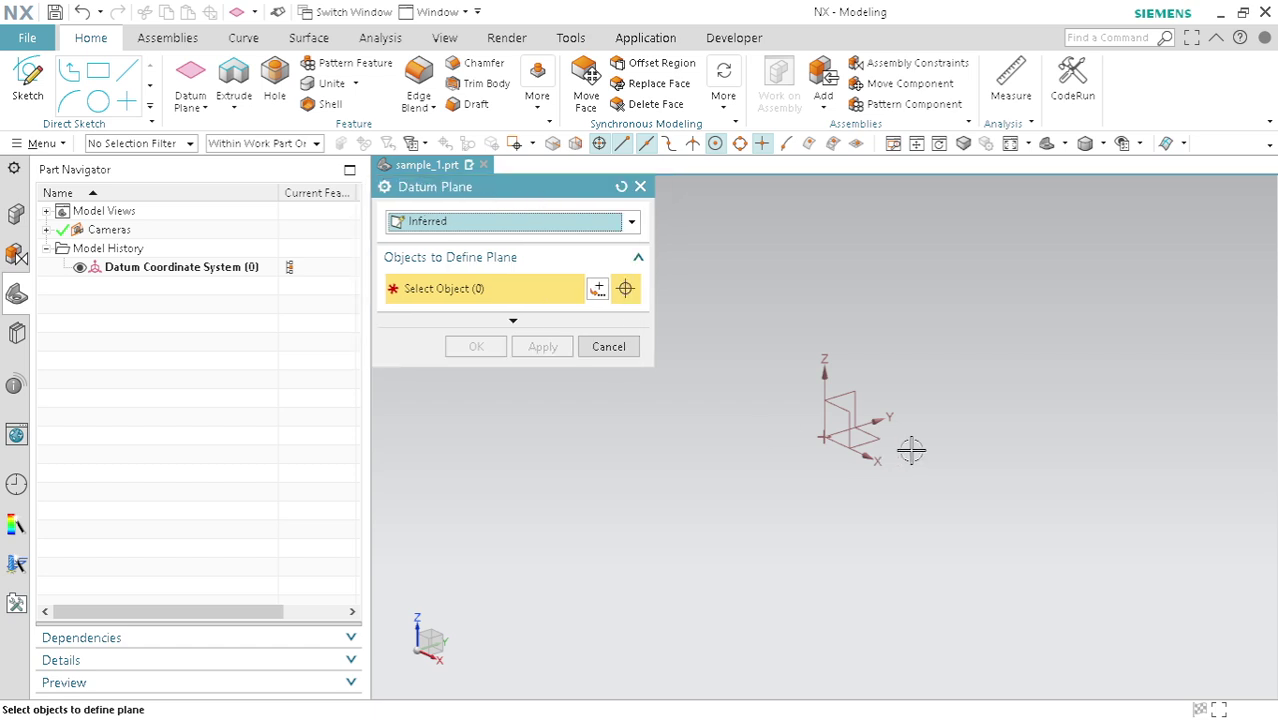
left_click(845, 411)
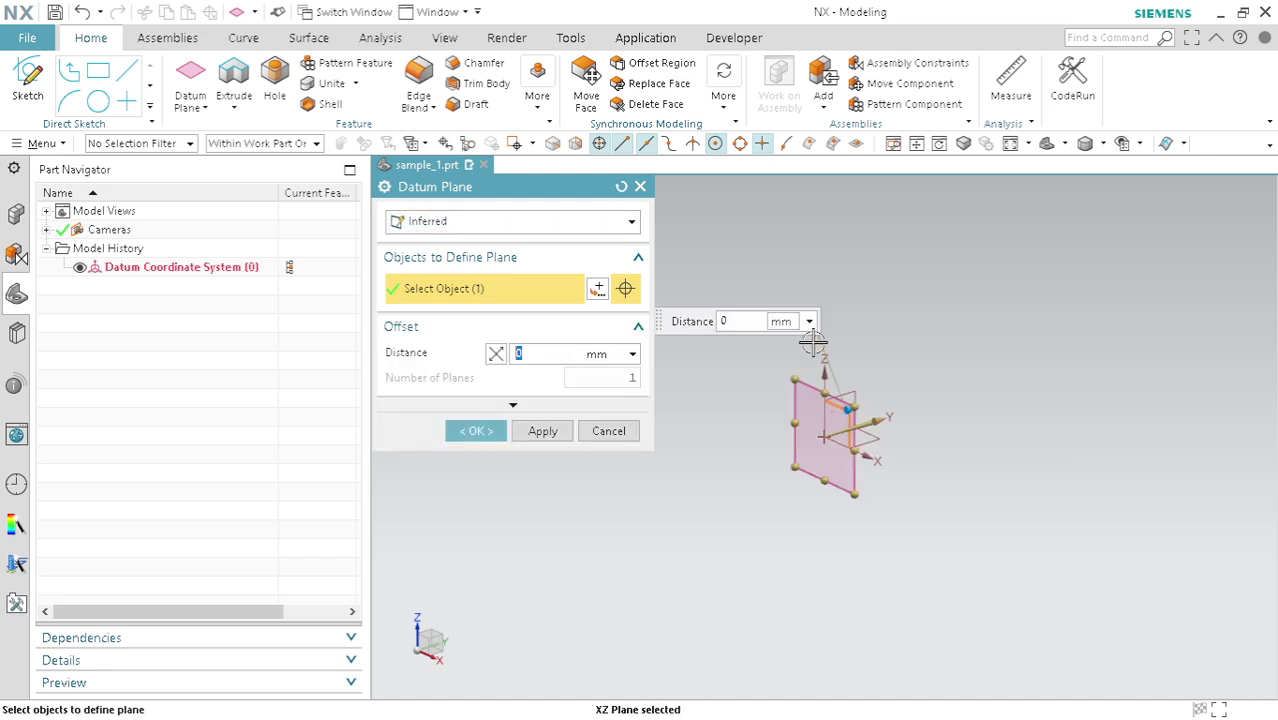
left_click(544, 433)
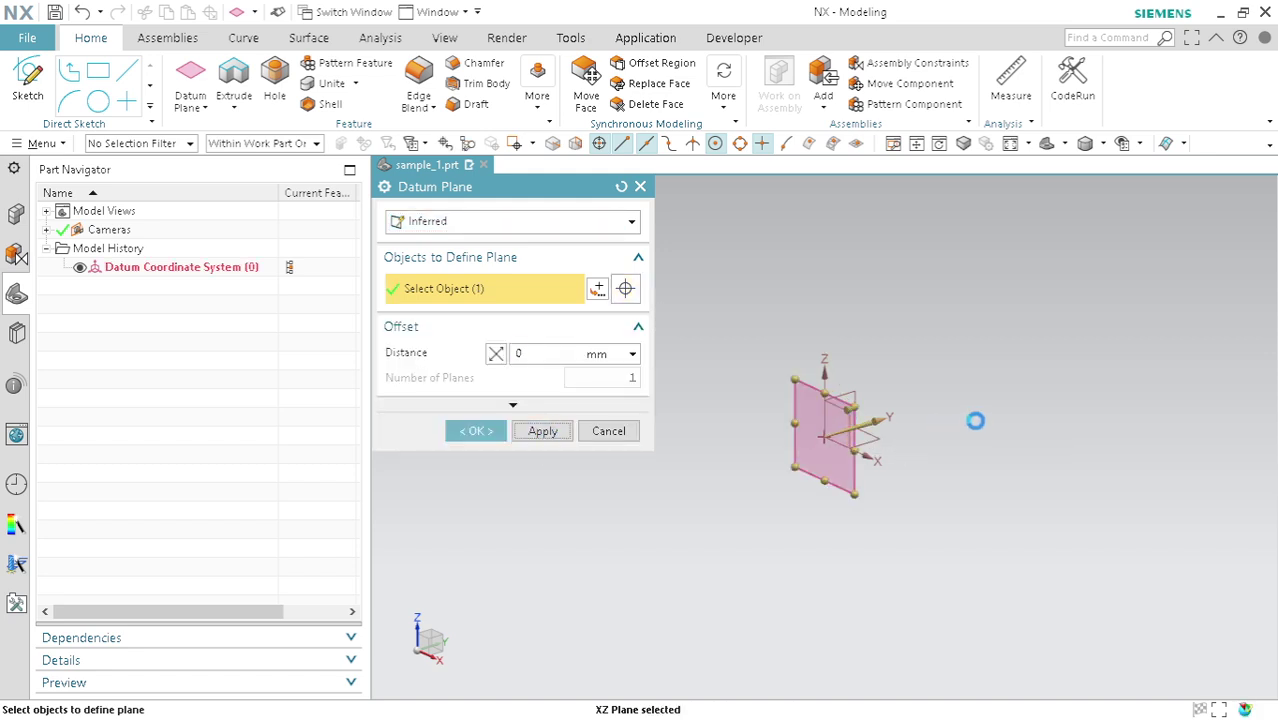
left_click(858, 393)
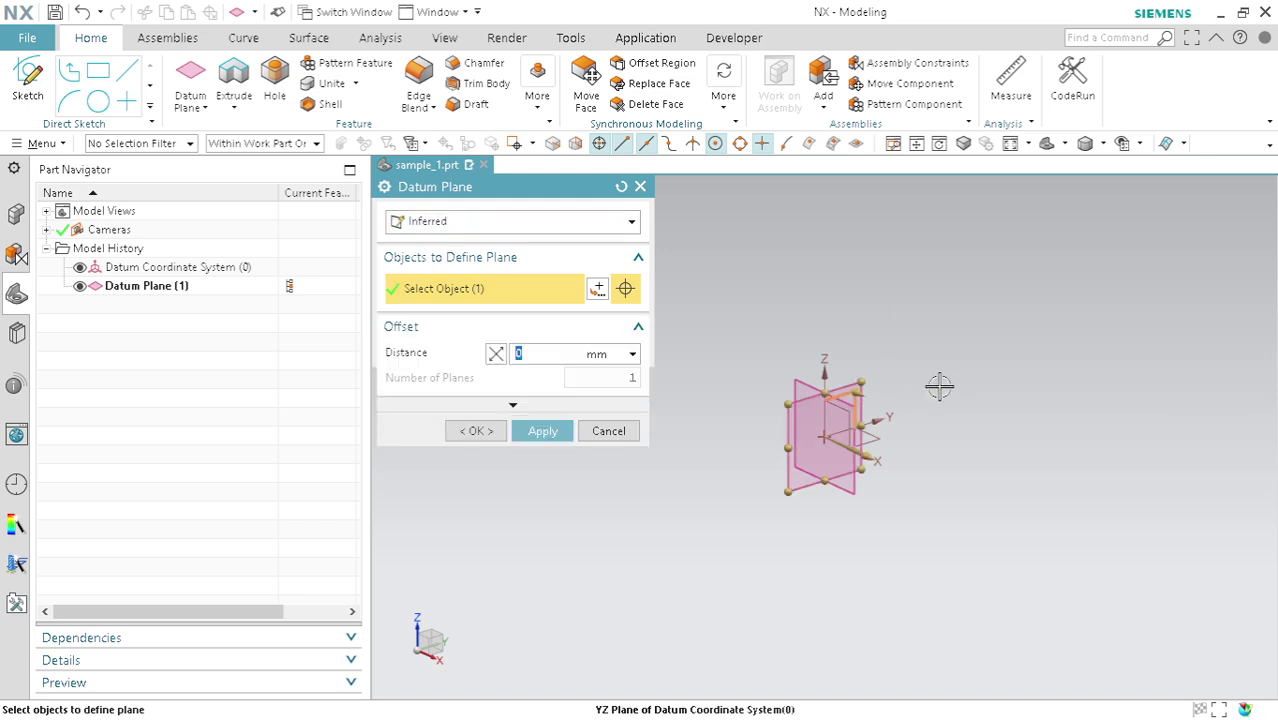
middle_click(887, 438)
left_click(884, 440)
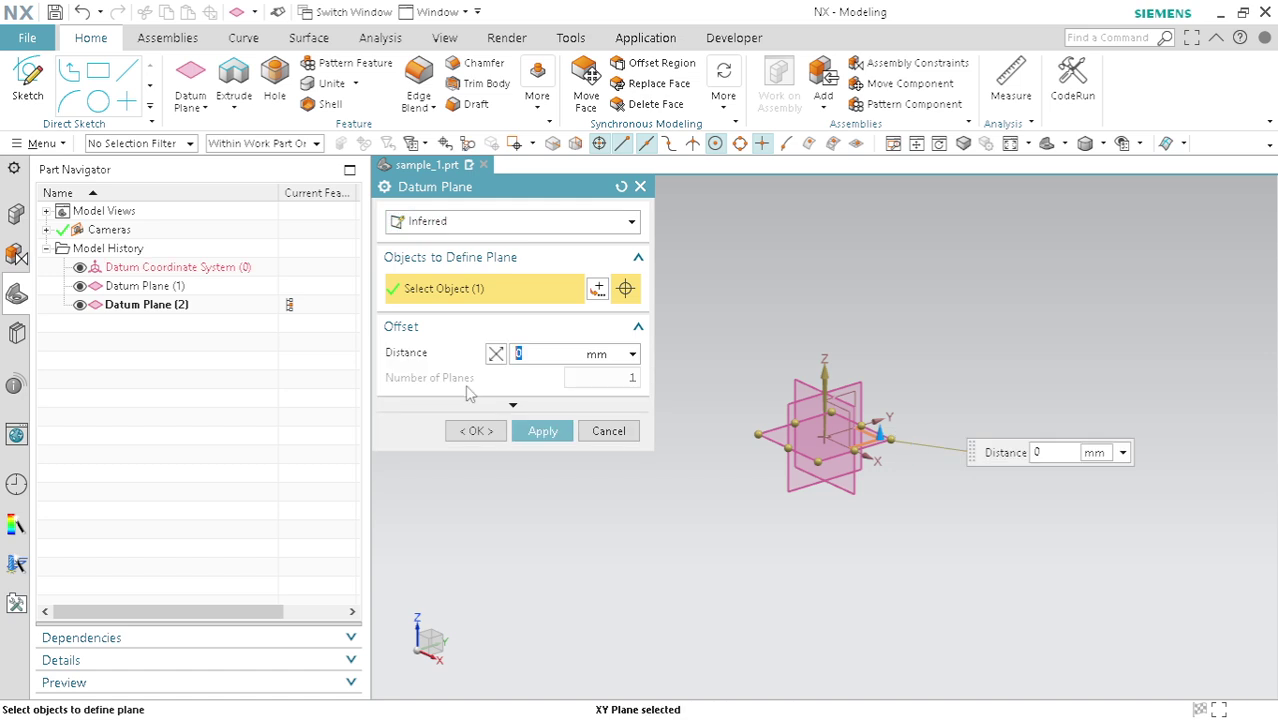
left_click(477, 427)
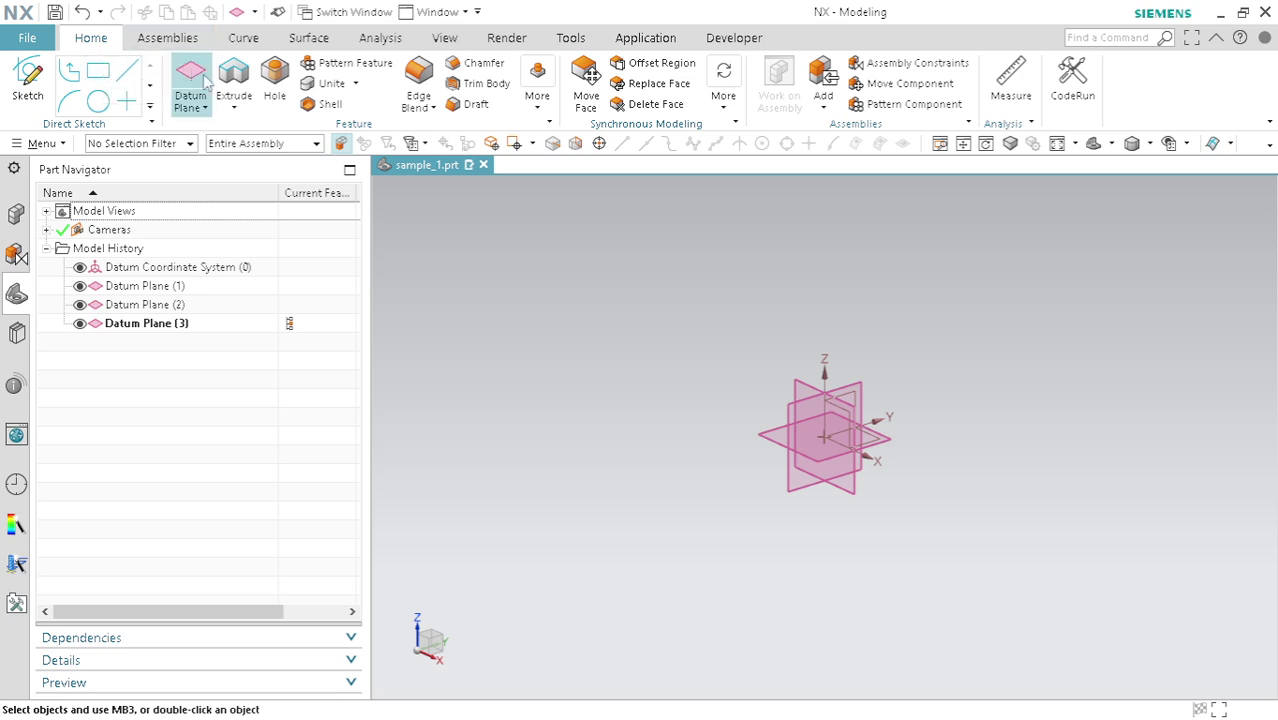
Start a sketch on the horizontal XY plane.
left_click(23, 92)
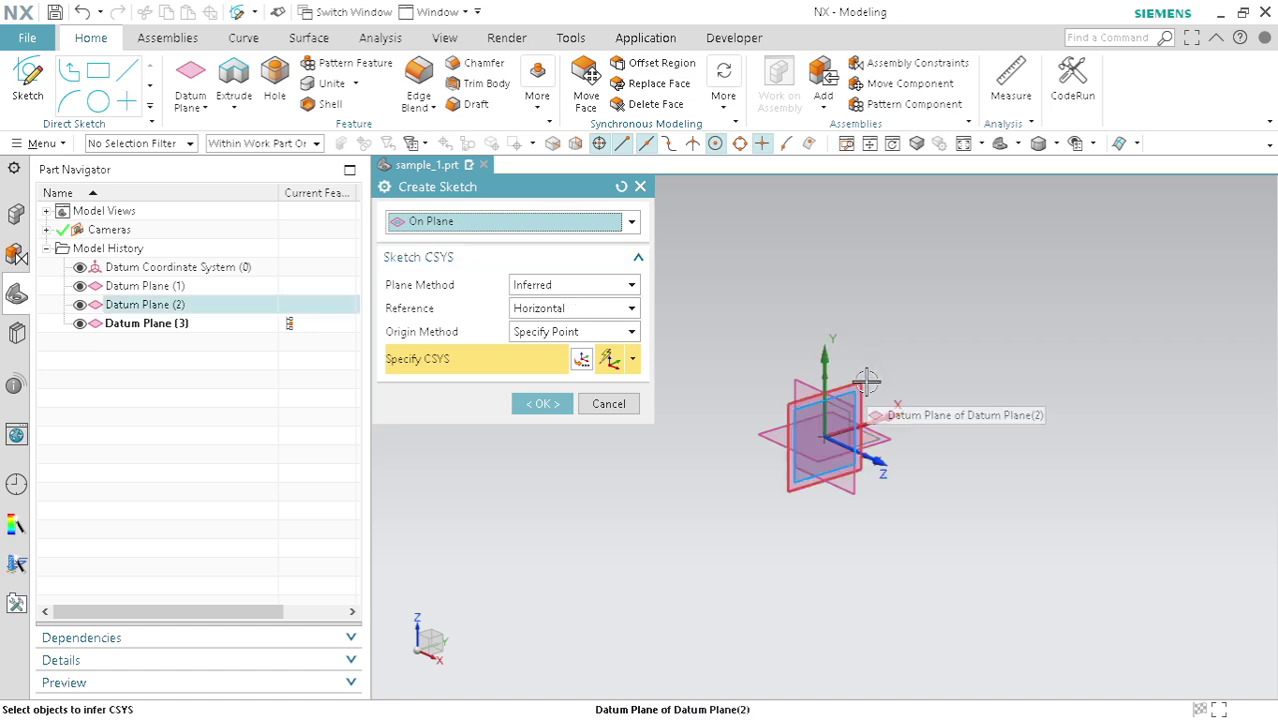
left_click(537, 405)
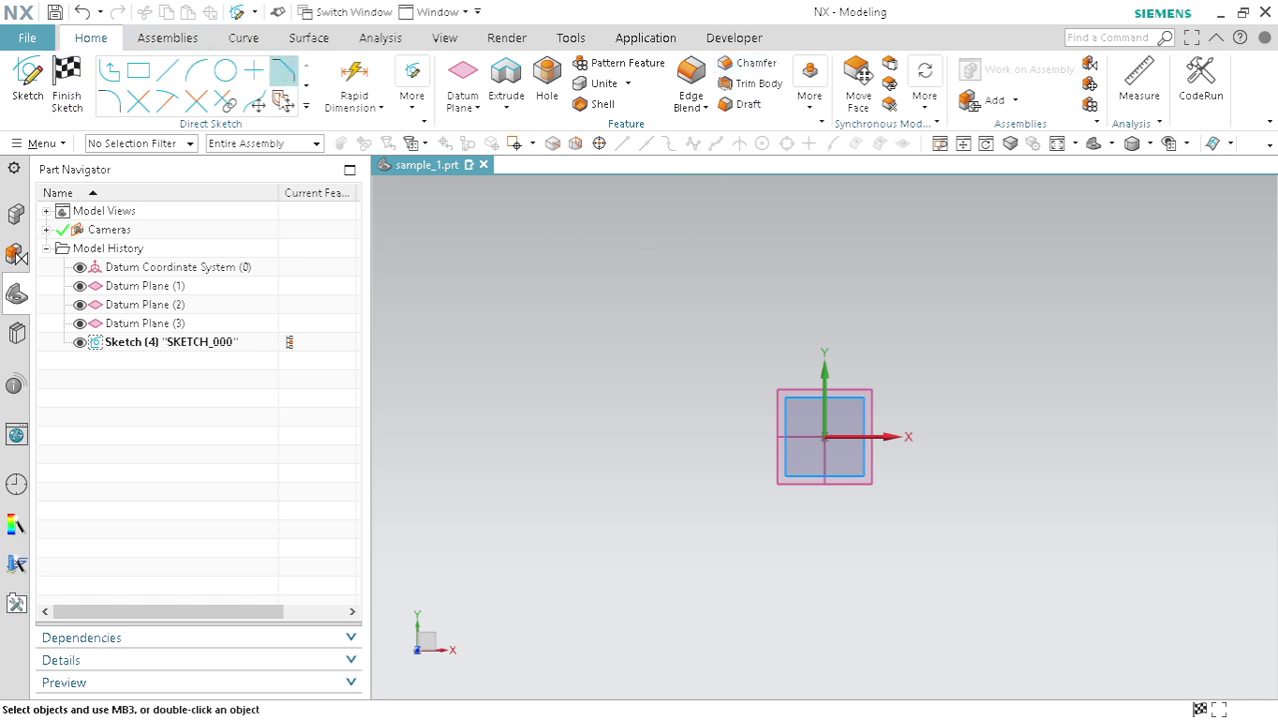
Draw a 200 by 200 mm From Center rectangle centred on the sketch origin and finish the sketch.
left_click(306, 105)
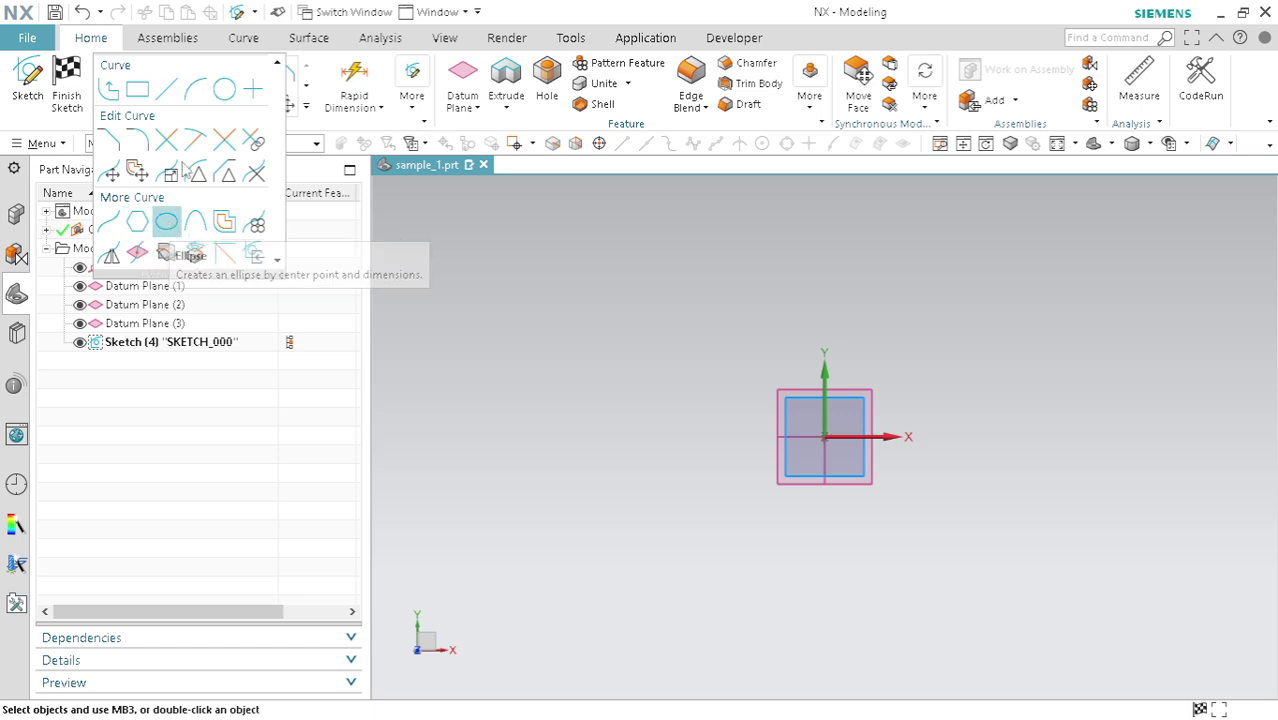
left_click(139, 92)
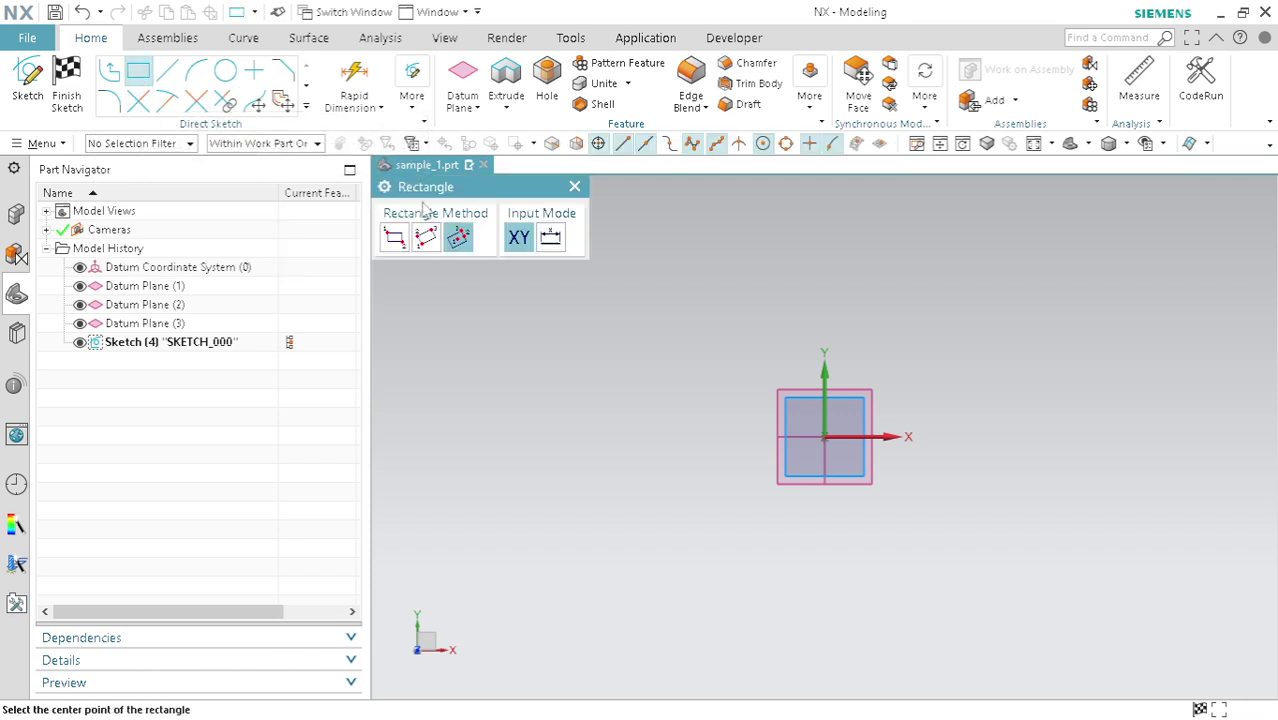
left_click_drag(423, 193, 450, 250)
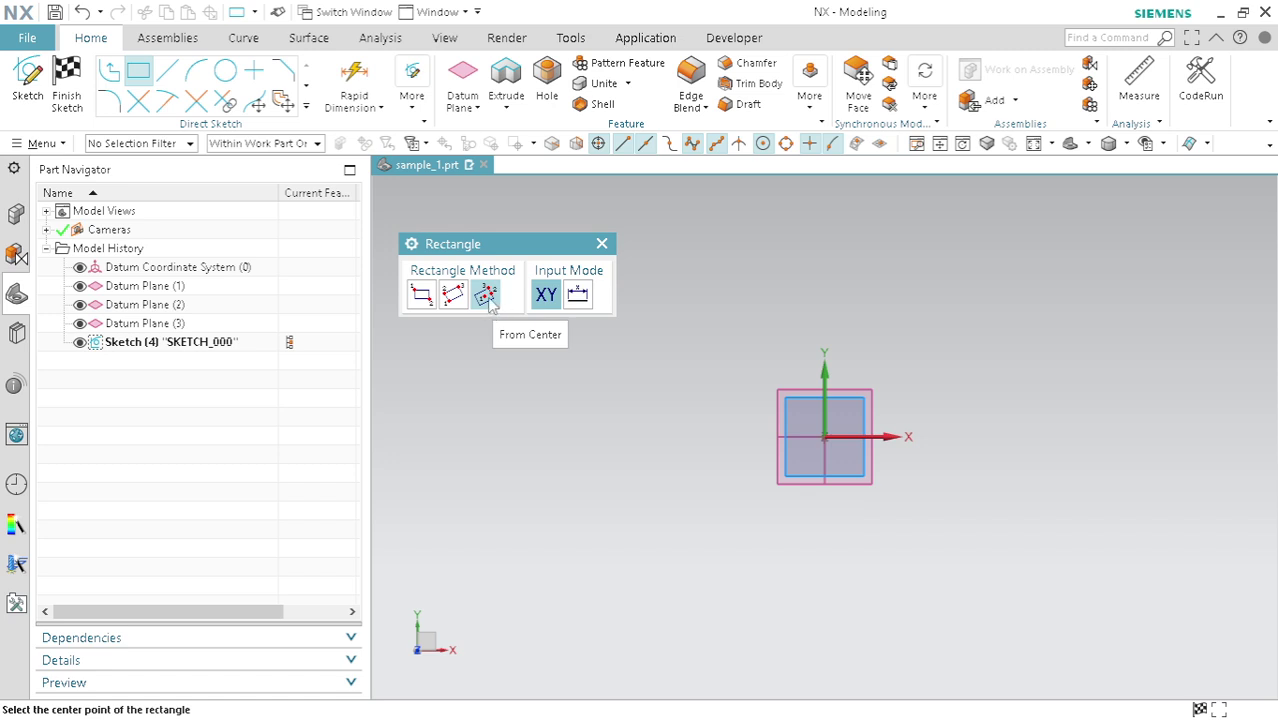
left_click(822, 437)
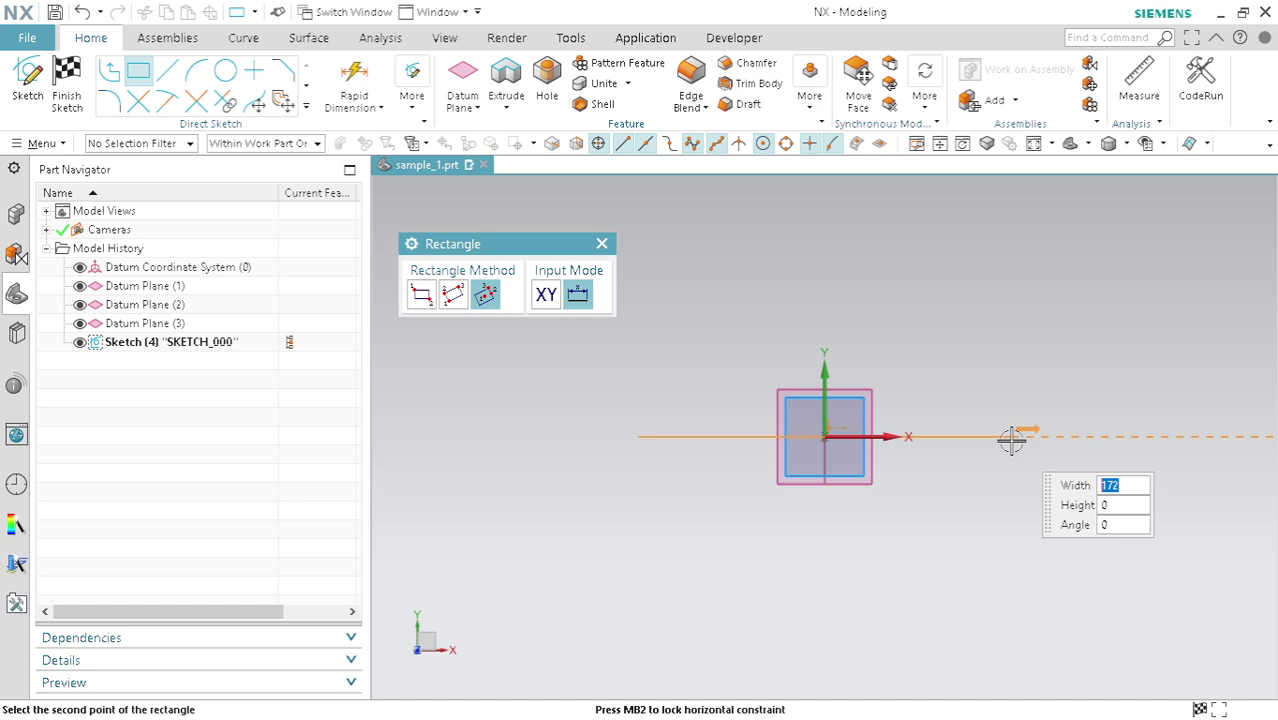
type("200")
key("Tab")
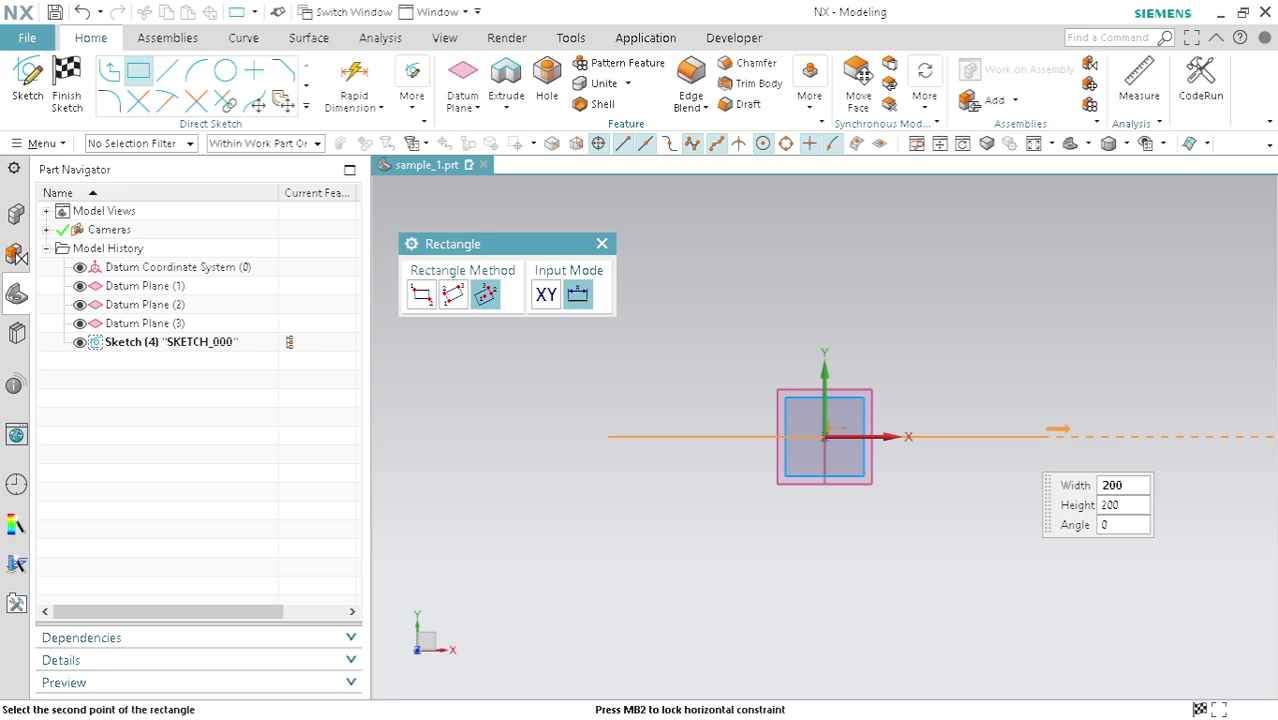
type("200")
key("Tab")
key("Return")
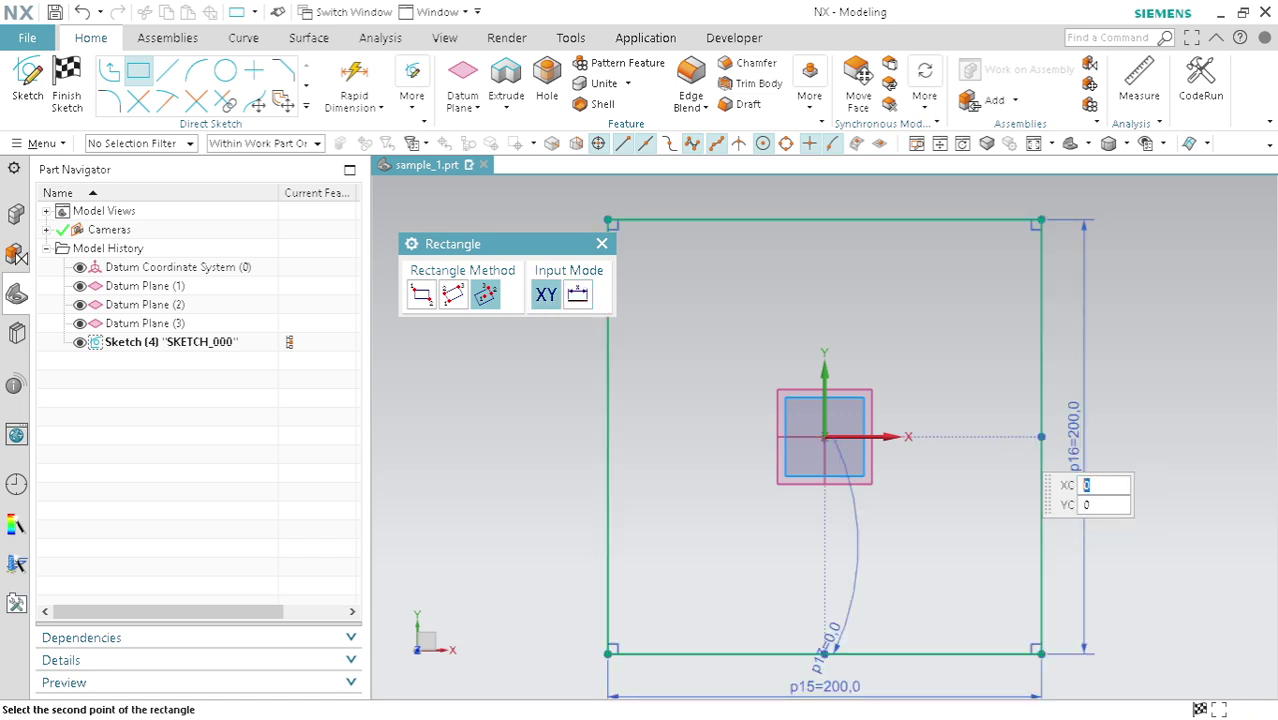
scroll(889, 413, "down", 5)
left_click(602, 244)
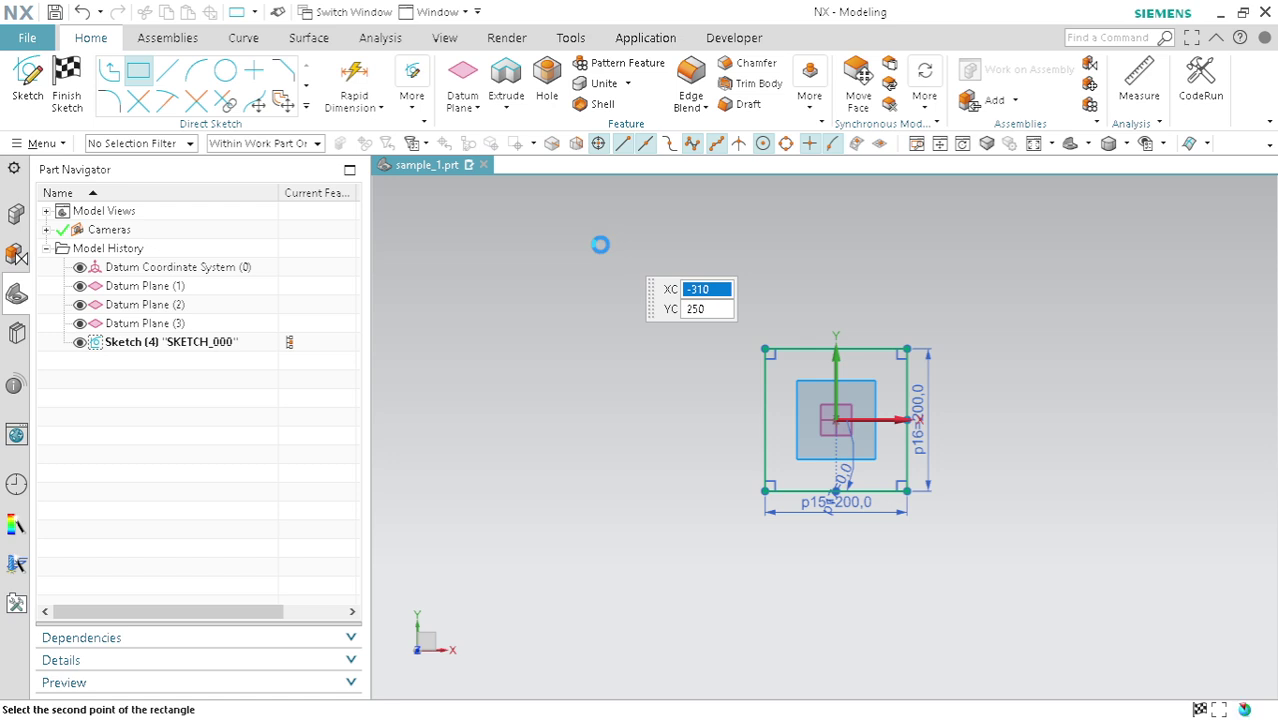
left_click(67, 80)
Set up an Extrude of the square sketch with a start distance of 0 and an end distance of 200 mm.
scroll(905, 420, "down", 3)
mouse_move(905, 420)
middle_mouse_down()
mouse_move(873, 405)
mouse_move(875, 437)
mouse_move(899, 414)
mouse_move(879, 426)
middle_mouse_up()
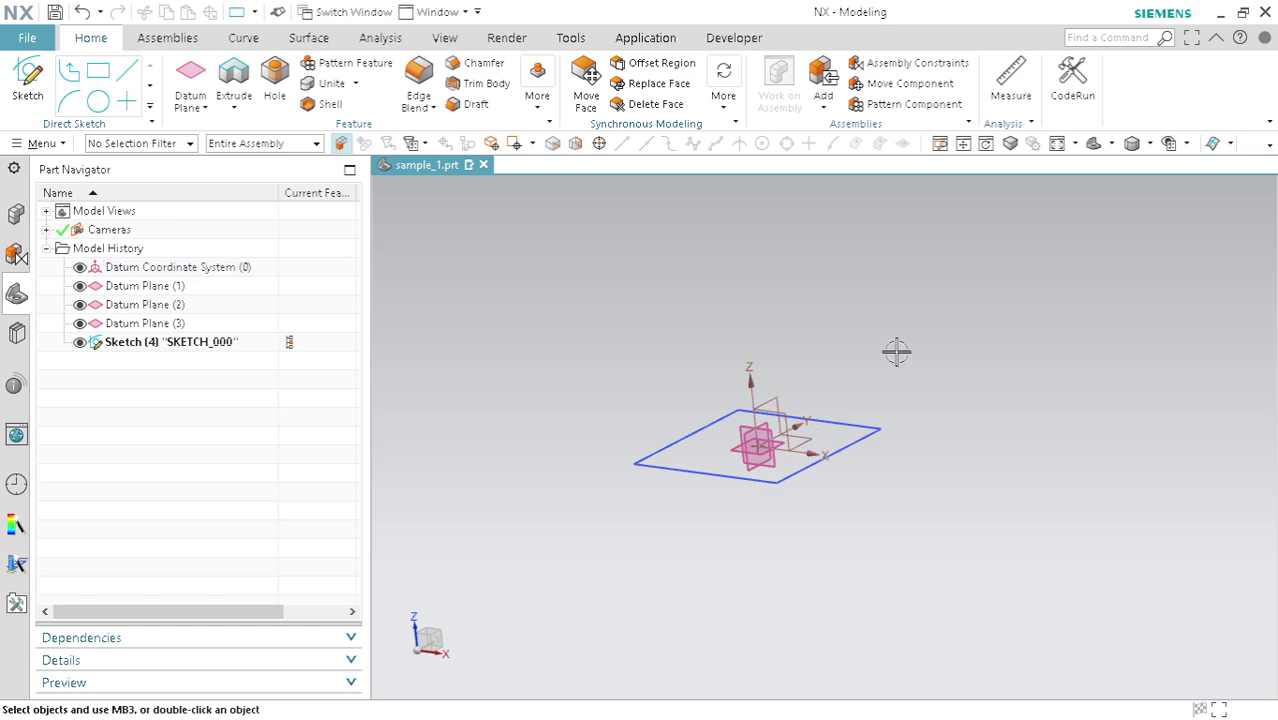
left_click(234, 88)
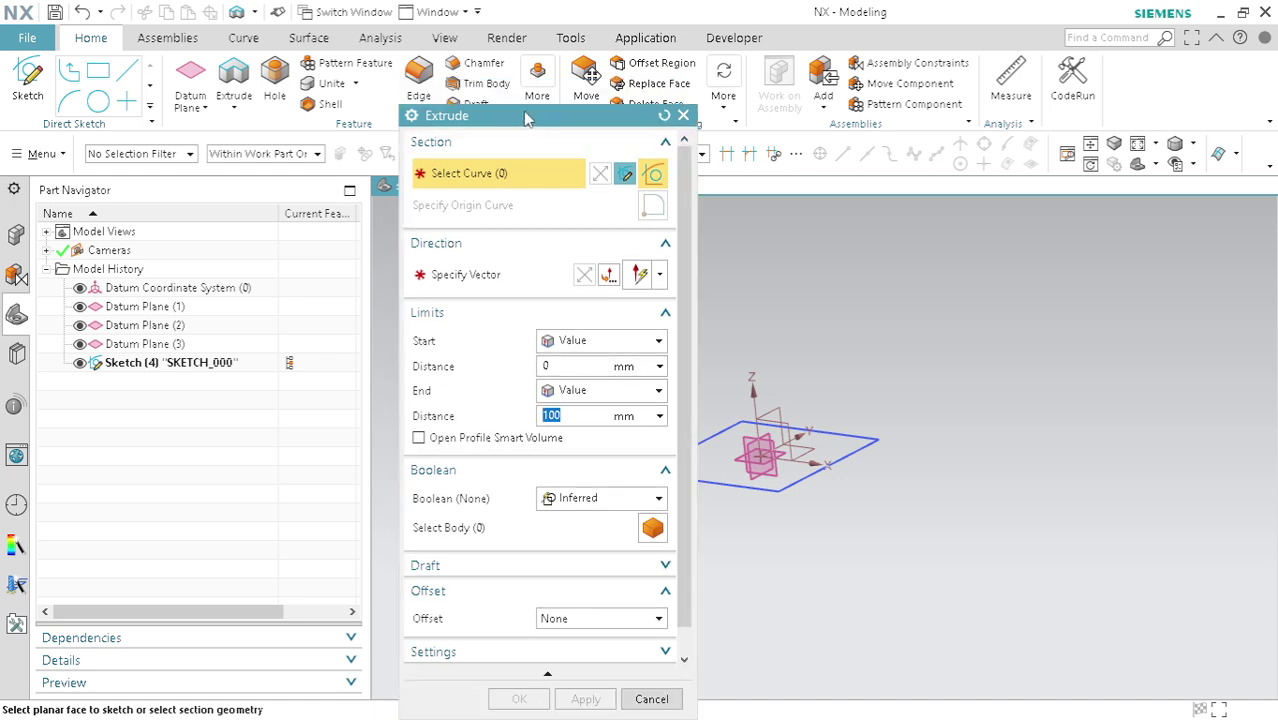
left_click_drag(510, 88, 428, 76)
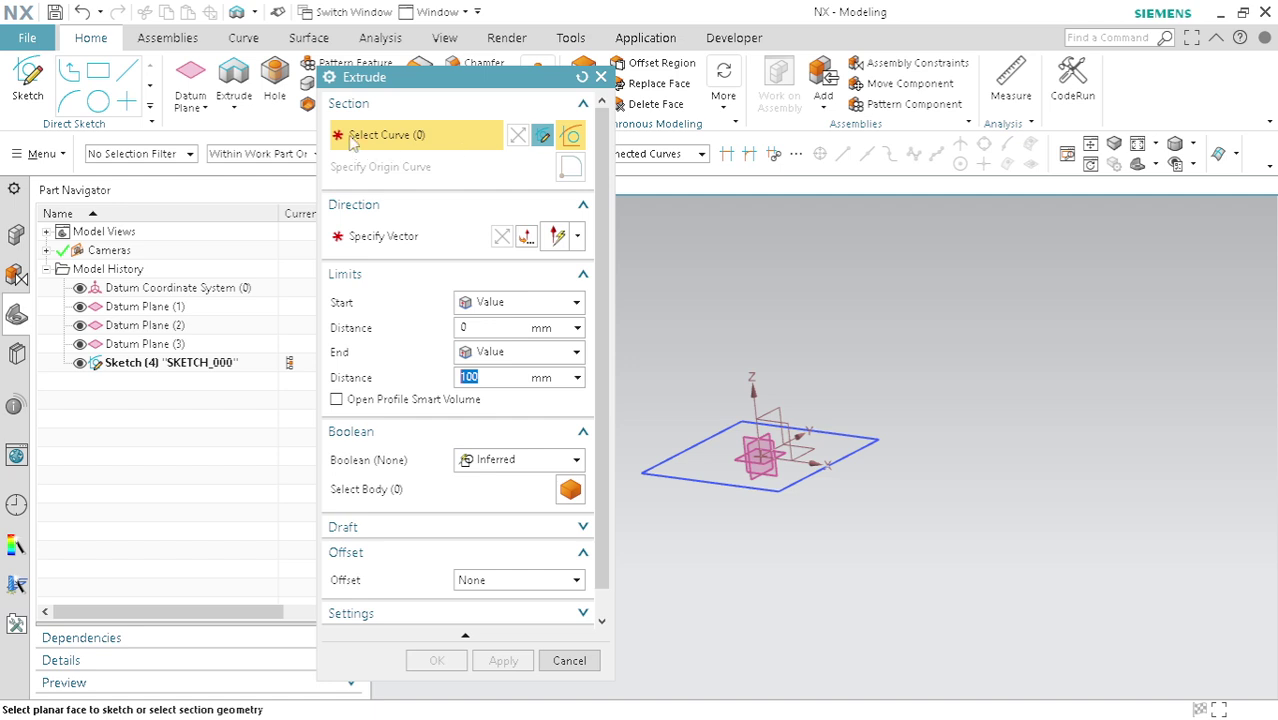
mouse_move(463, 82)
left_mouse_down()
mouse_move(305, 87)
mouse_move(355, 100)
left_mouse_up()
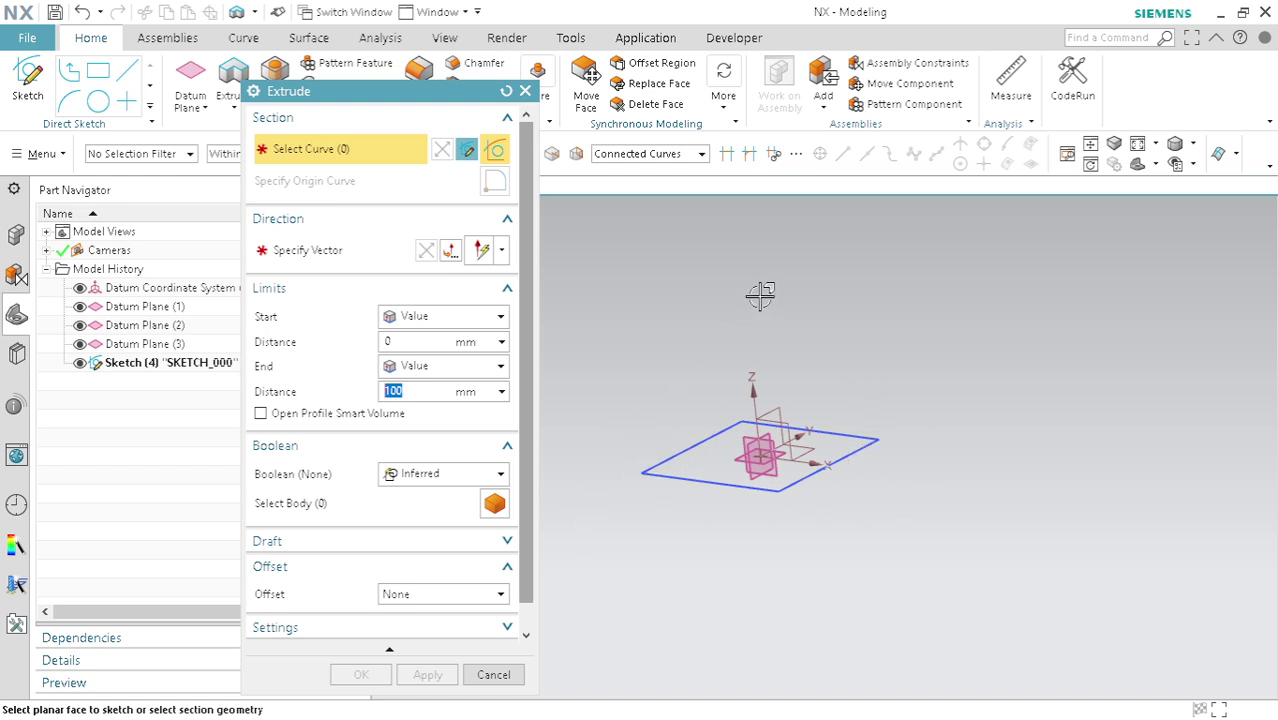
left_click(148, 365)
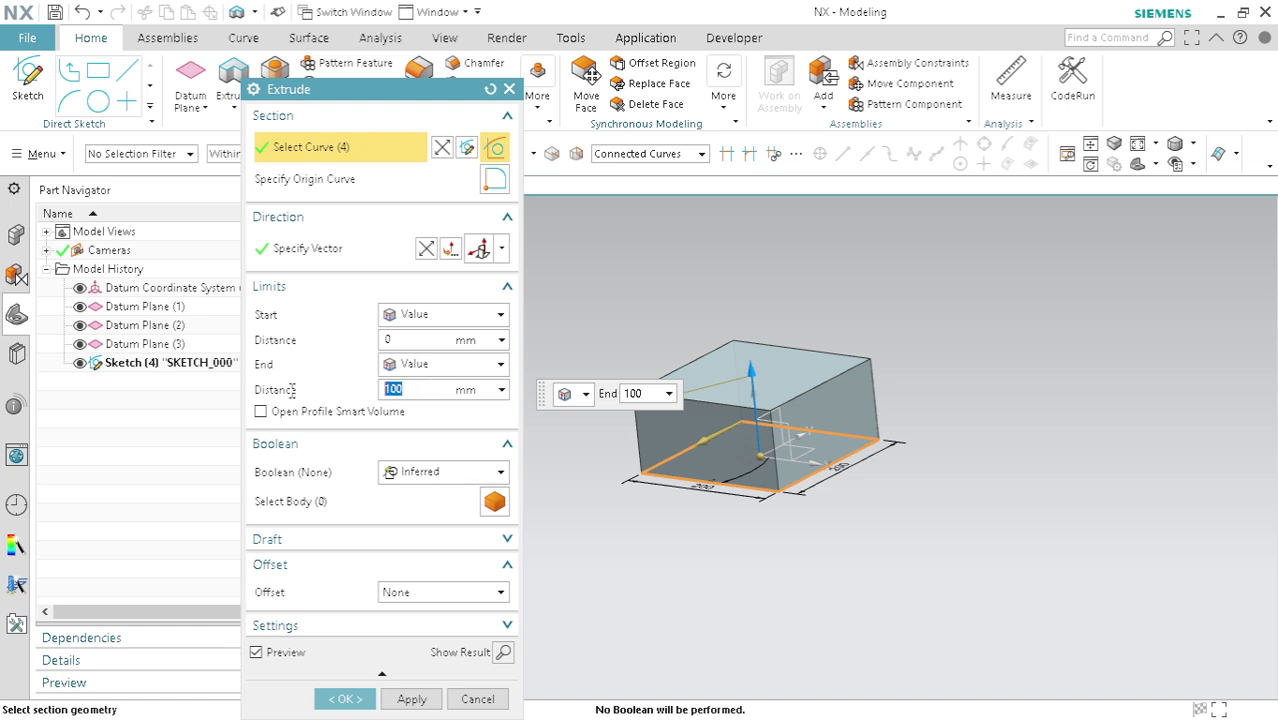
type("200")
left_click_drag(751, 375, 759, 297)
double_click(434, 389)
type("2")
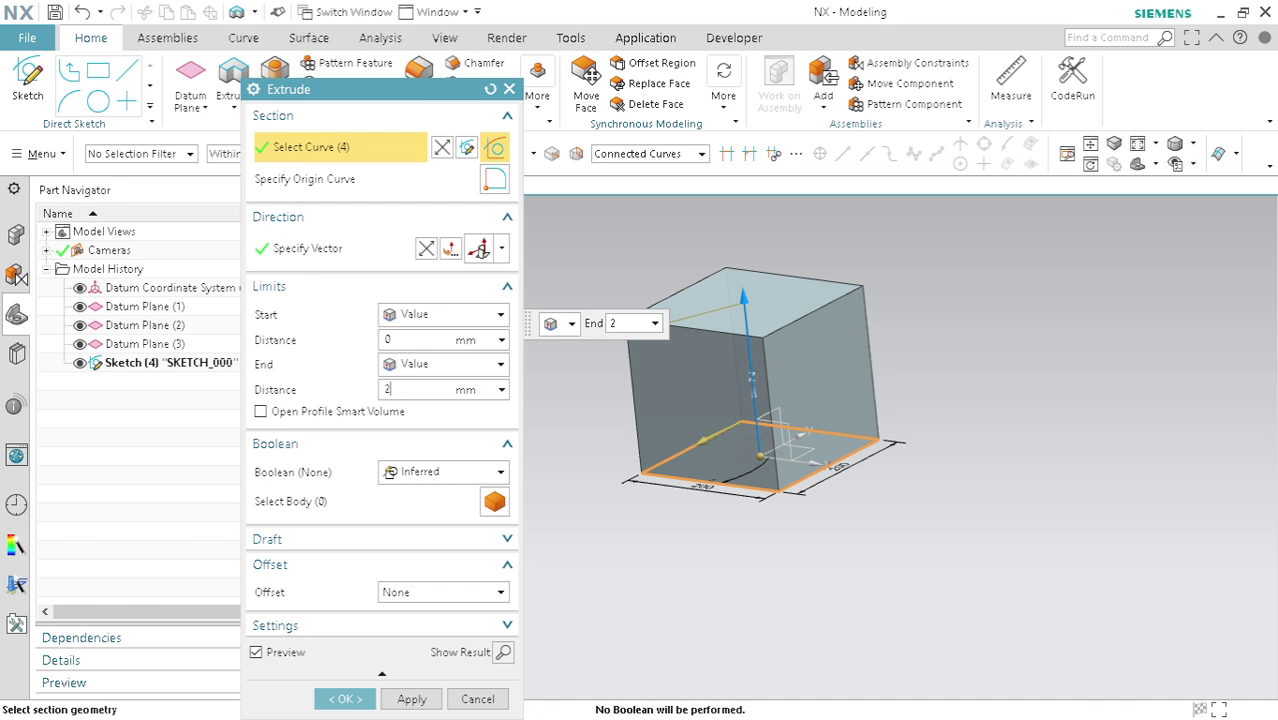
Reverse the extrusion direction to point downward and flip it back upward.
left_click(328, 253)
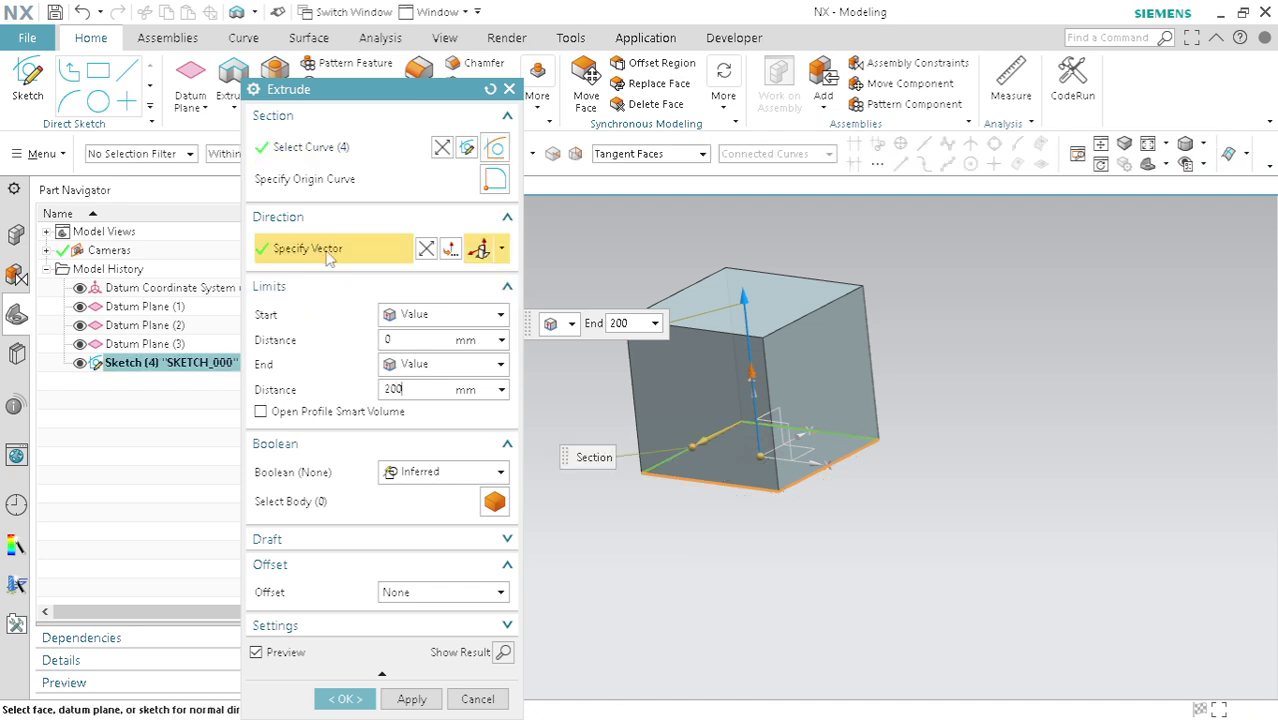
left_click(426, 249)
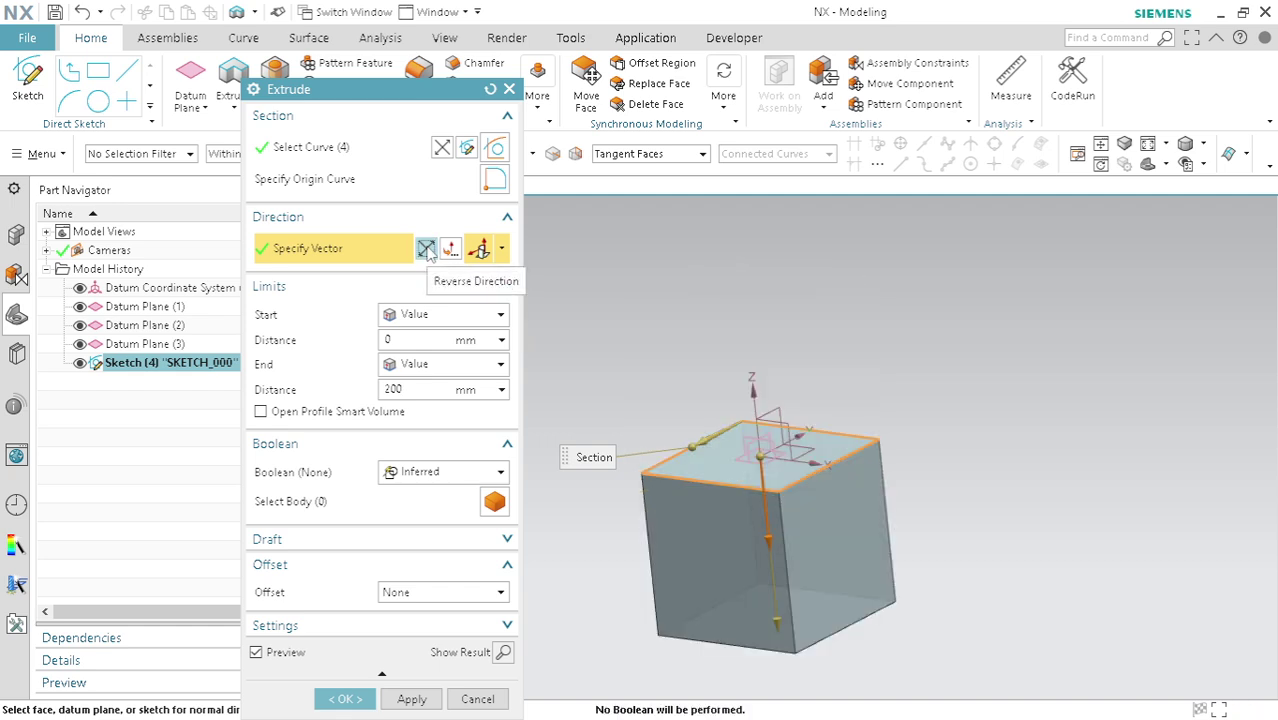
left_click(426, 249)
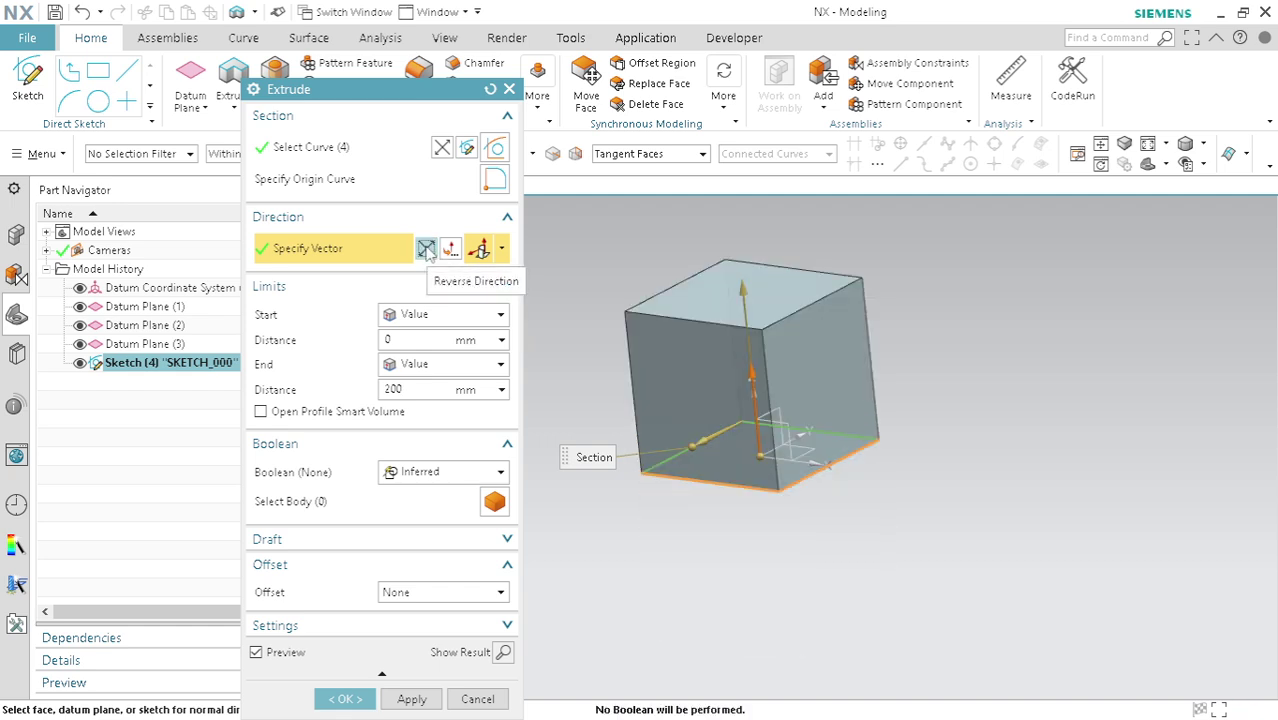
Set the extrusion's Boolean option to None and create the solid cube.
left_click(430, 472)
left_click(430, 472)
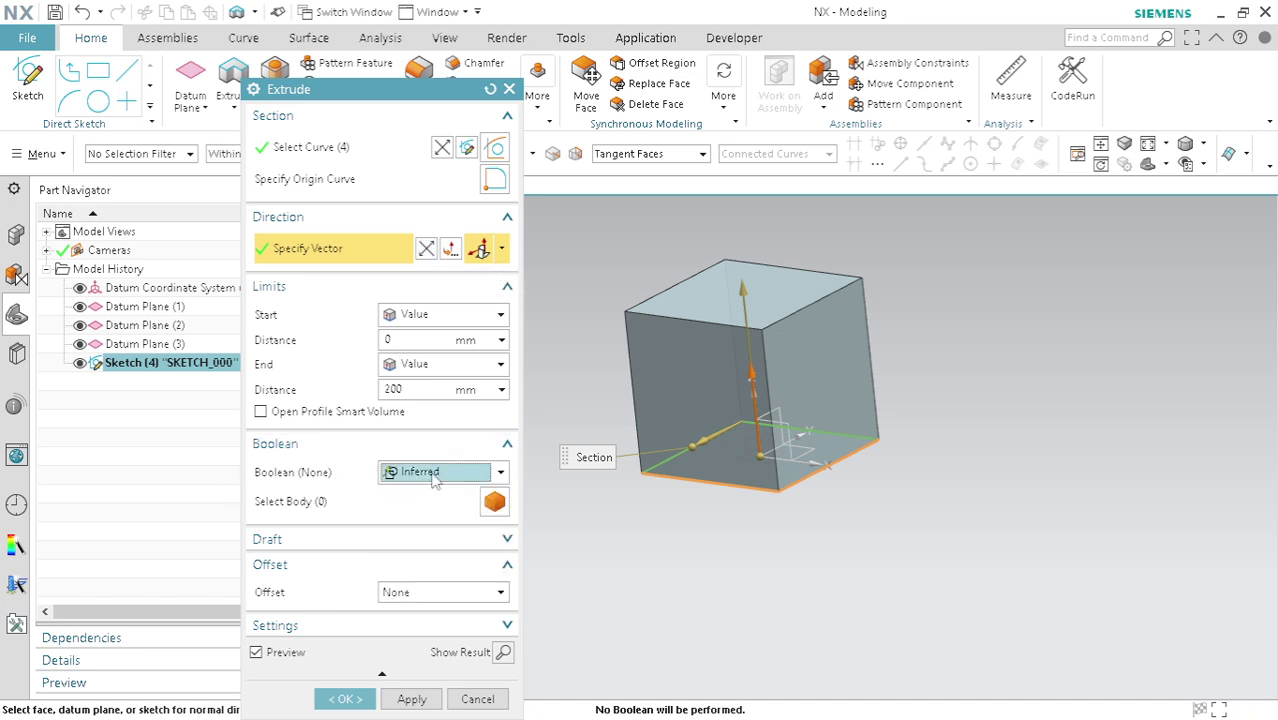
left_click(430, 472)
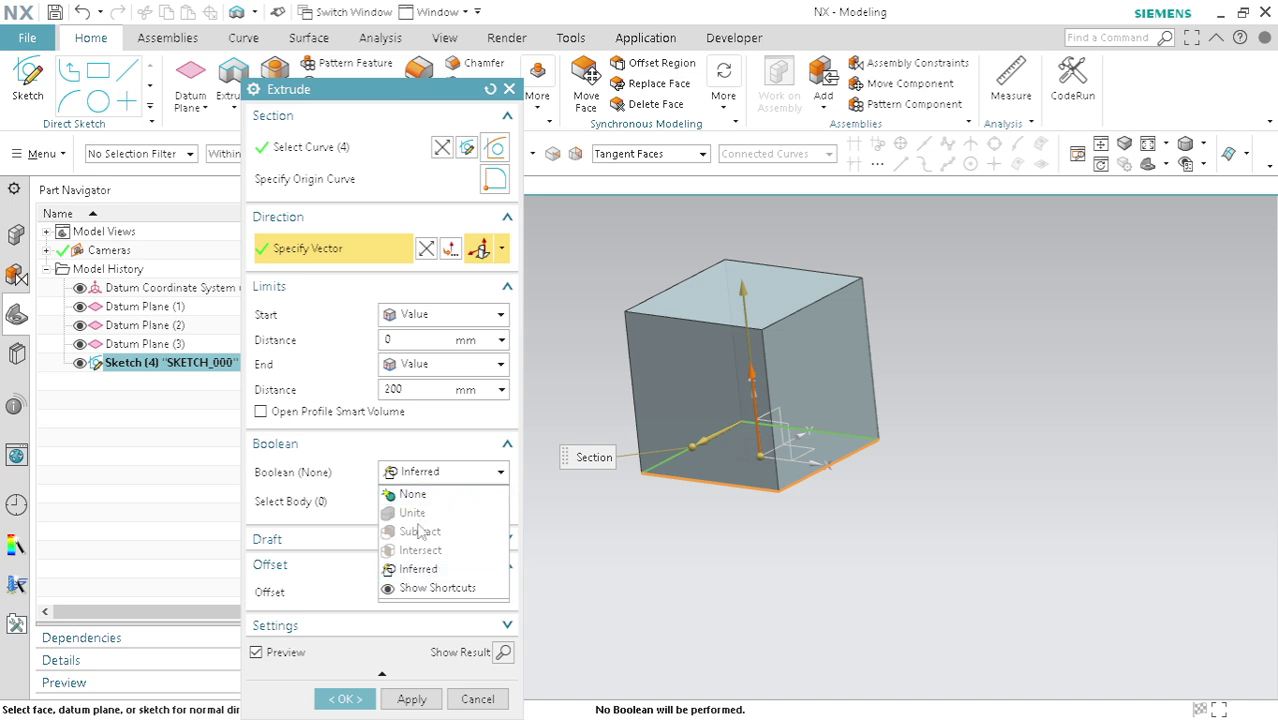
left_click(430, 474)
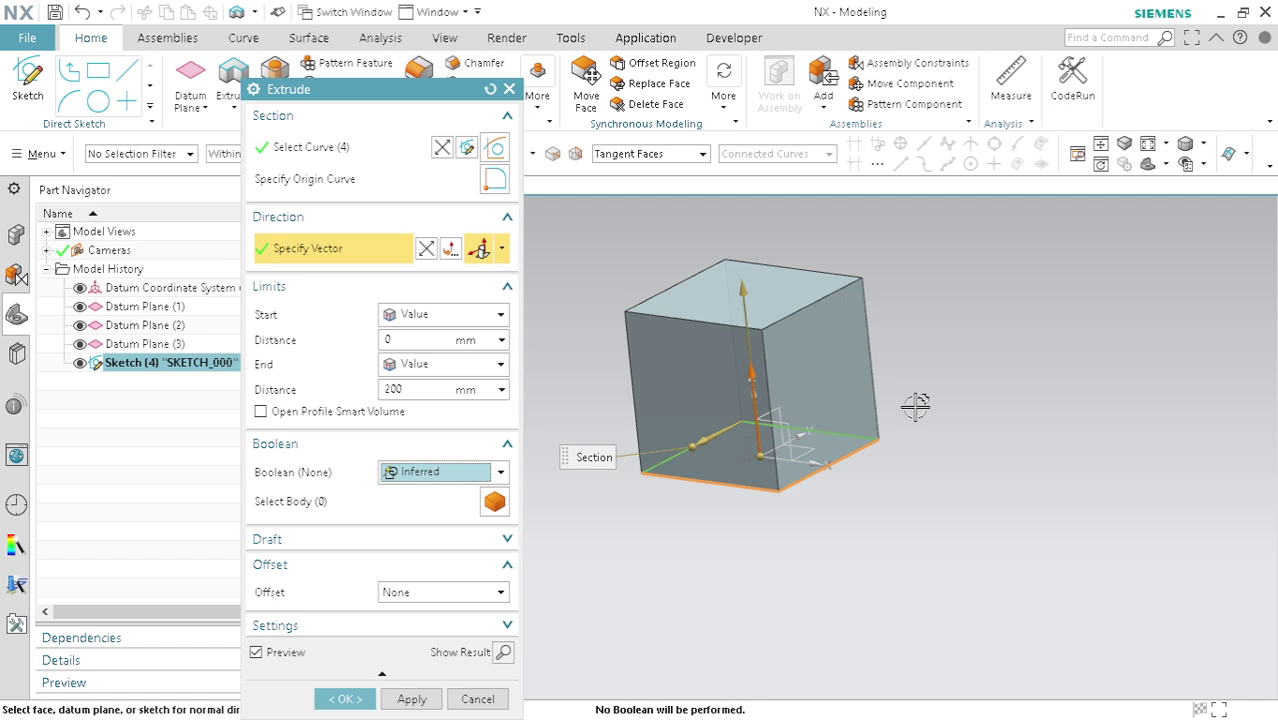
left_click(429, 474)
left_click(429, 490)
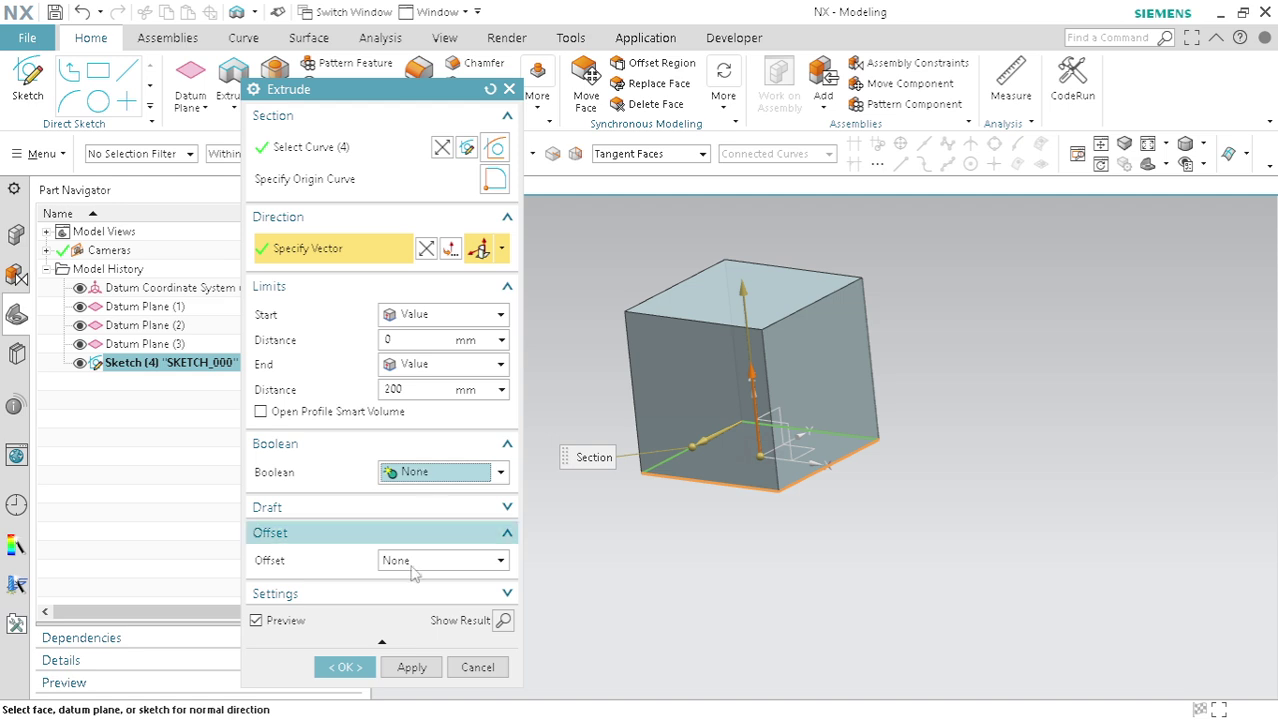
left_click(344, 667)
middle_click_drag(898, 401, 762, 441)
scroll(827, 399, "up", 3)
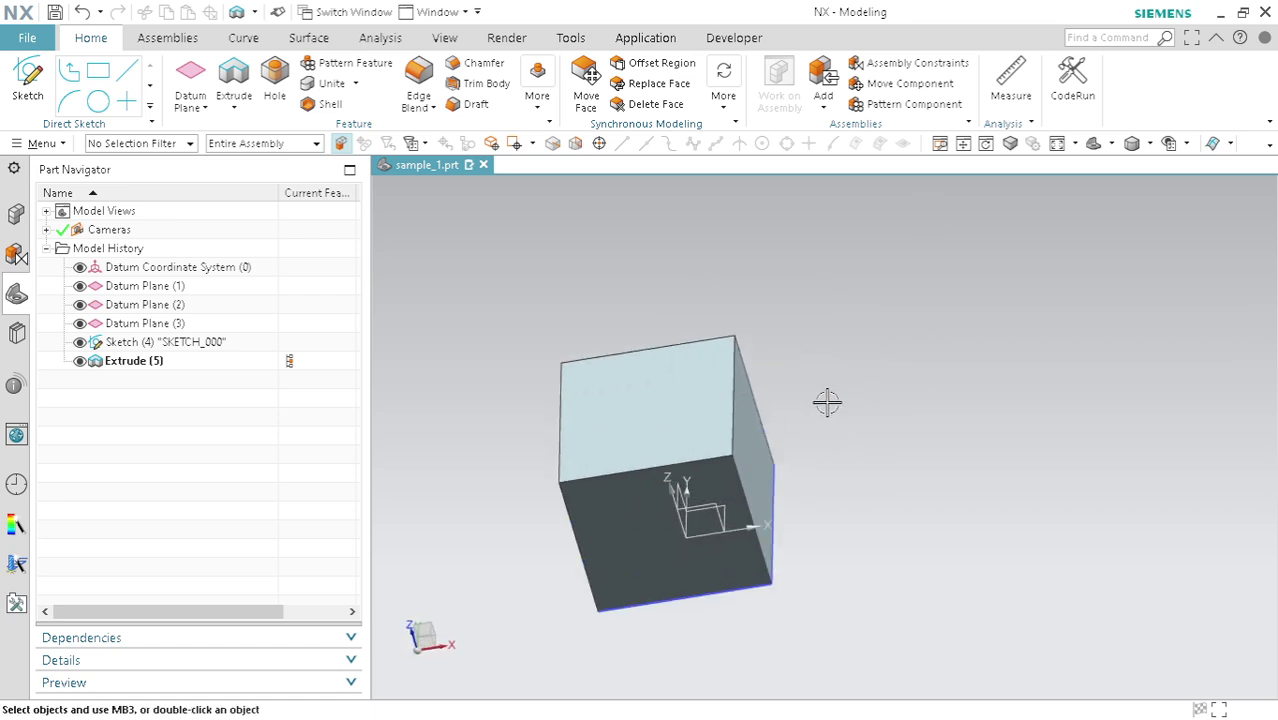
middle_click_drag(827, 399, 875, 382)
scroll(797, 432, "down", 2)
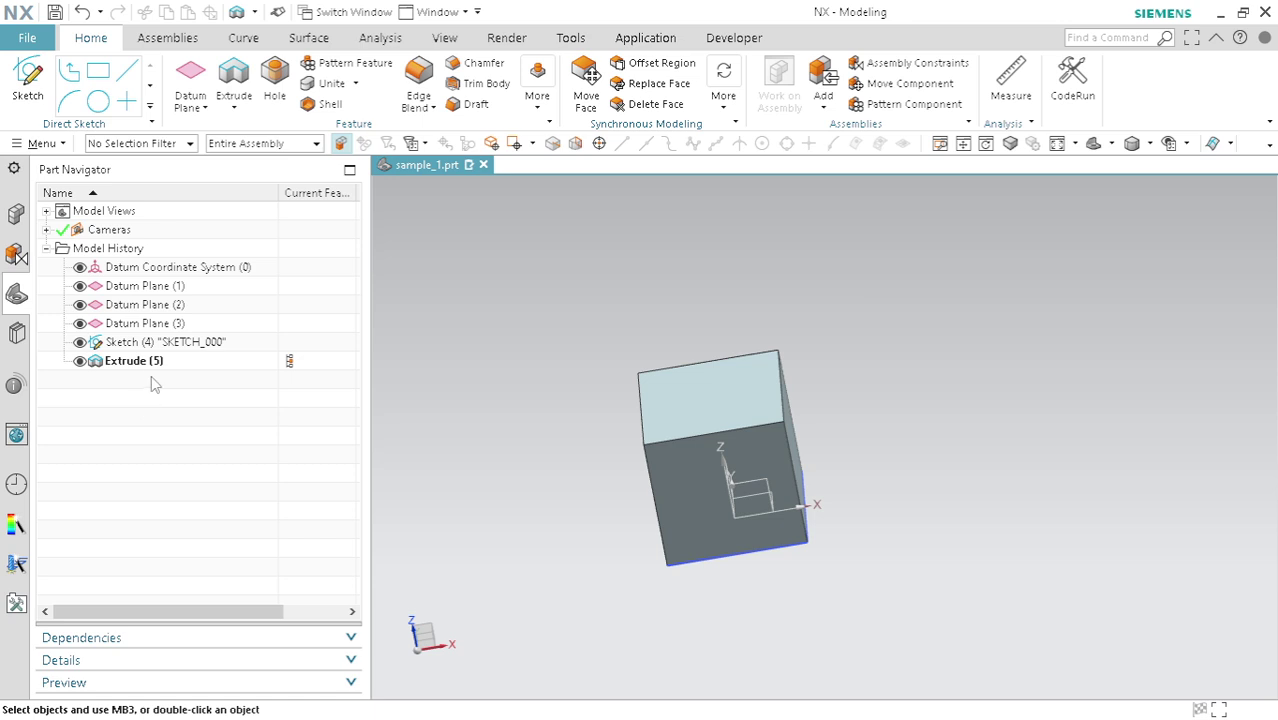
Widen the Part Navigator to expose all its columns and enlarge the Layer and Up to Date columns.
left_click(152, 366)
left_click(442, 357)
left_click_drag(372, 260, 933, 304)
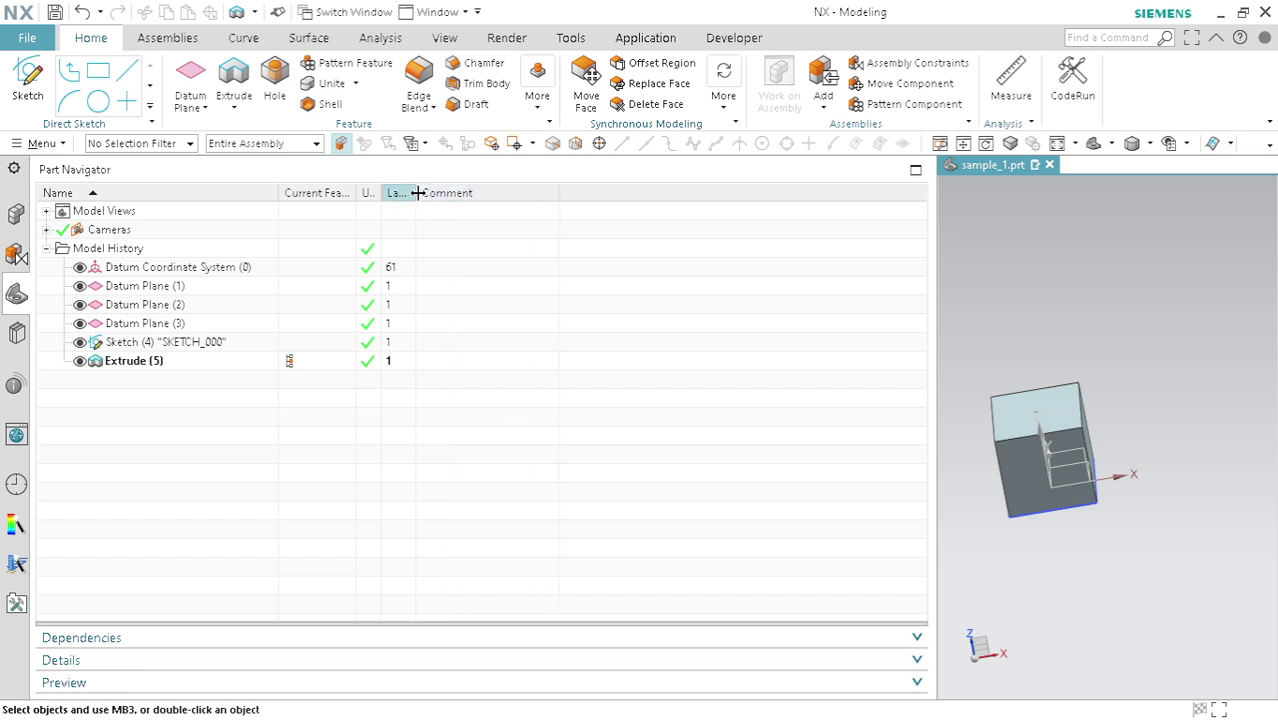
left_click_drag(415, 193, 498, 193)
left_click_drag(382, 193, 459, 196)
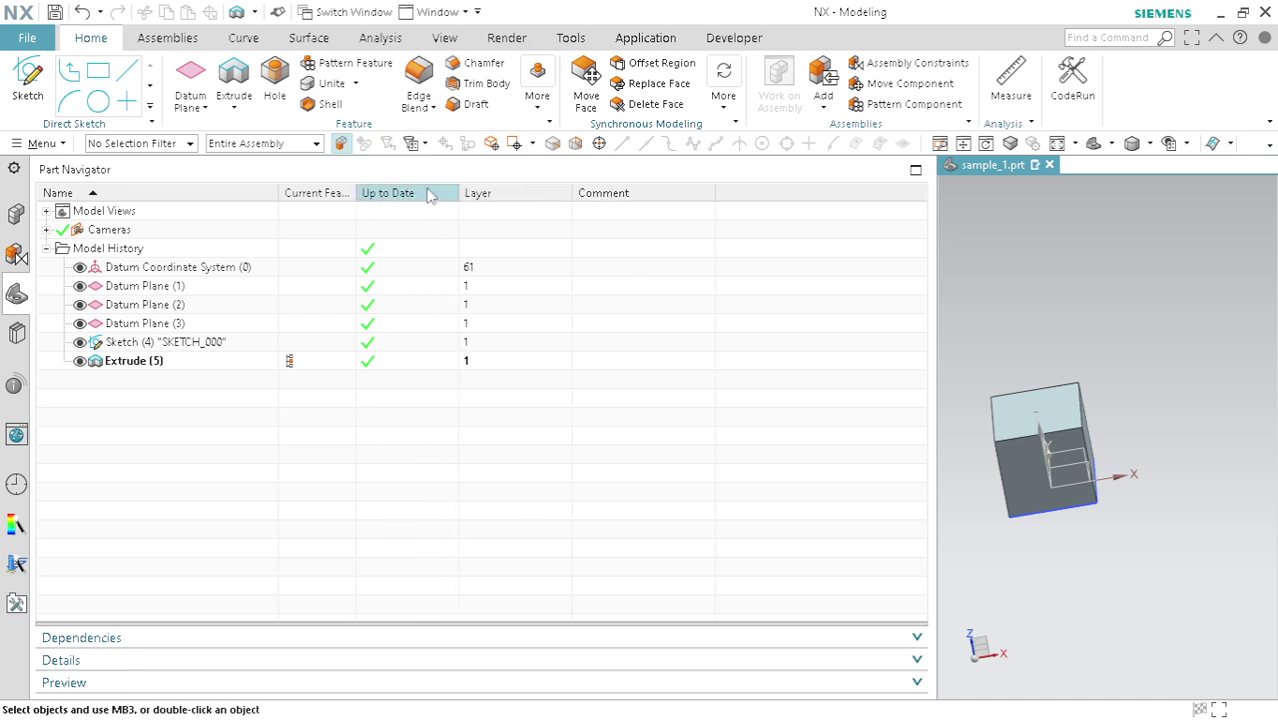
Fit the Current Feature, Up to Date, Layer and Comment columns compactly around their headings and narrow the Part Navigator to end after Layer.
mouse_move(355, 194)
left_mouse_down()
mouse_move(408, 194)
mouse_move(373, 193)
left_mouse_up()
left_click_drag(470, 193, 437, 193)
left_click_drag(548, 192, 485, 190)
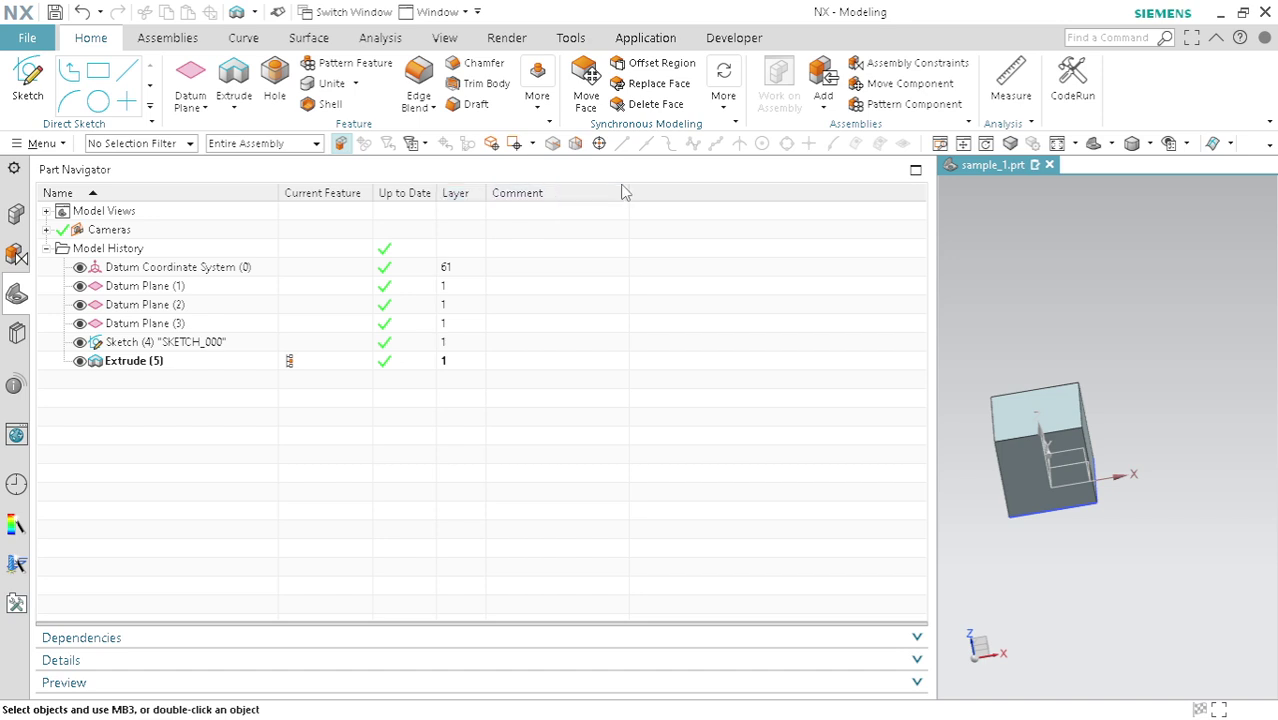
left_click_drag(628, 191, 549, 191)
left_click_drag(934, 261, 485, 261)
Change the extruded cube's display color to Medium Aqua and save the part.
scroll(716, 388, "up", 4)
scroll(716, 388, "down", 2)
middle_click_drag(810, 390, 936, 408)
left_click(172, 363)
right_click(172, 366)
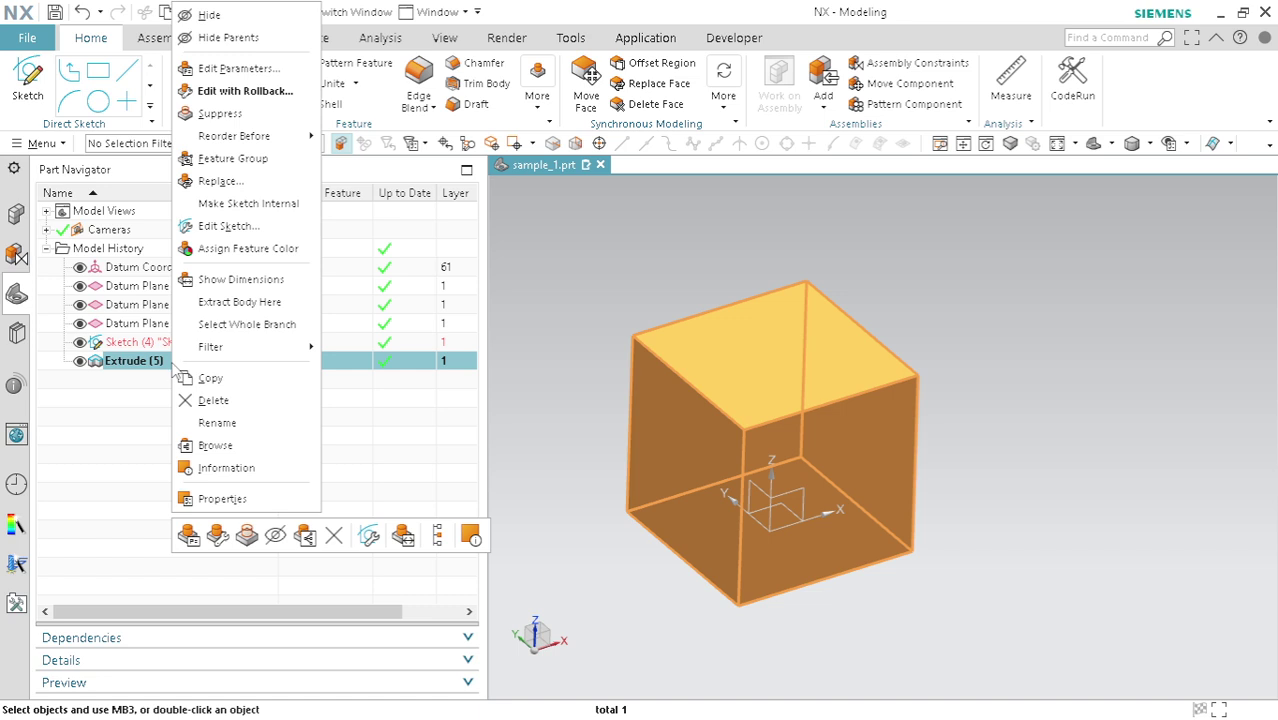
left_click(497, 235)
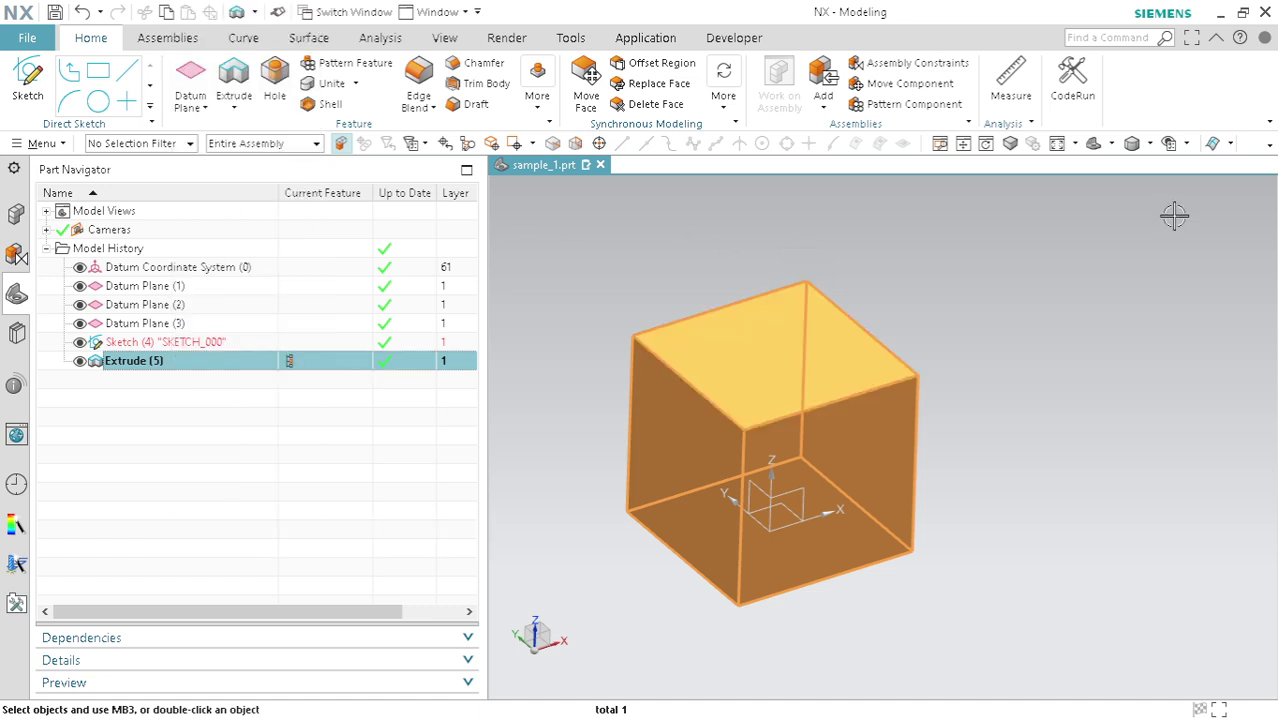
key("Escape")
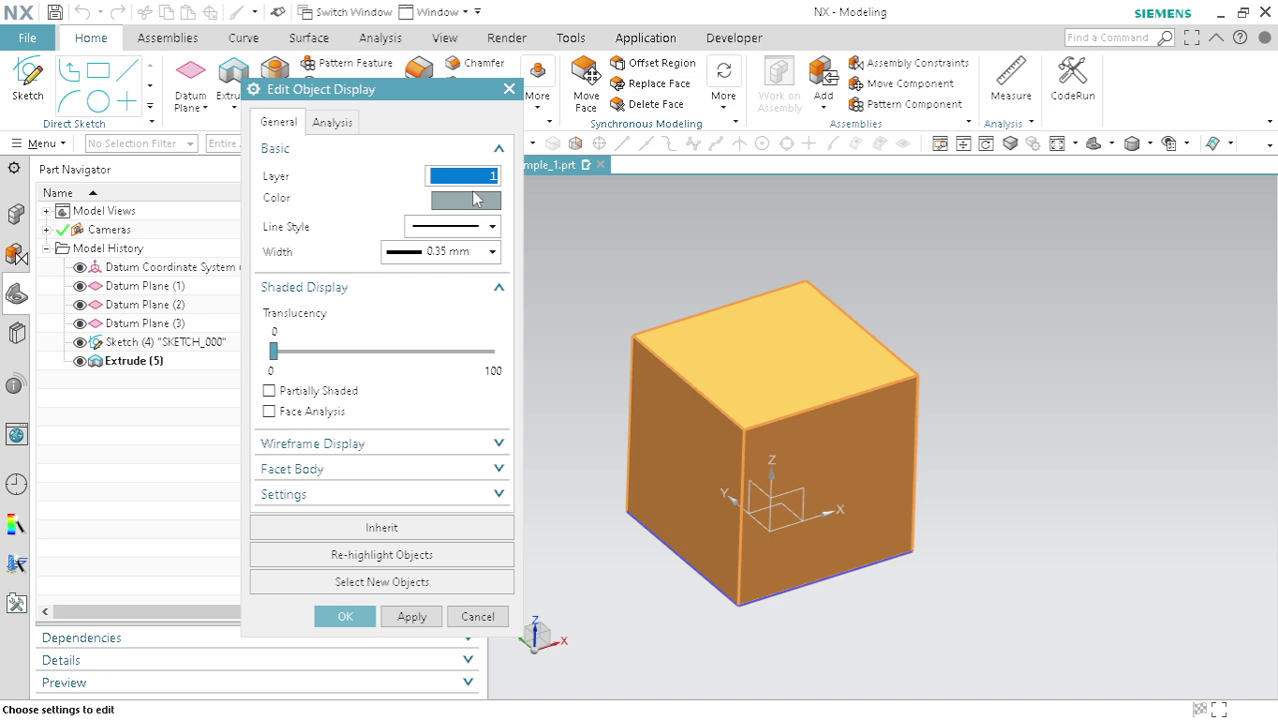
left_click(475, 198)
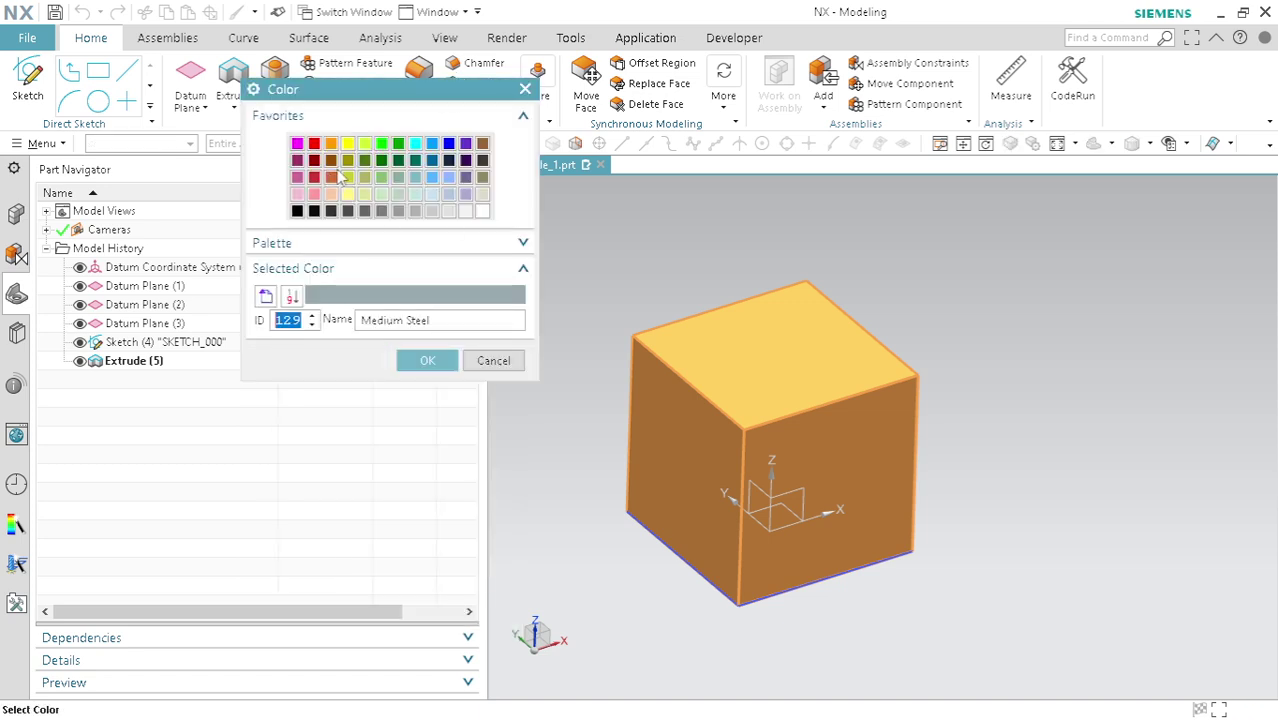
left_click(415, 194)
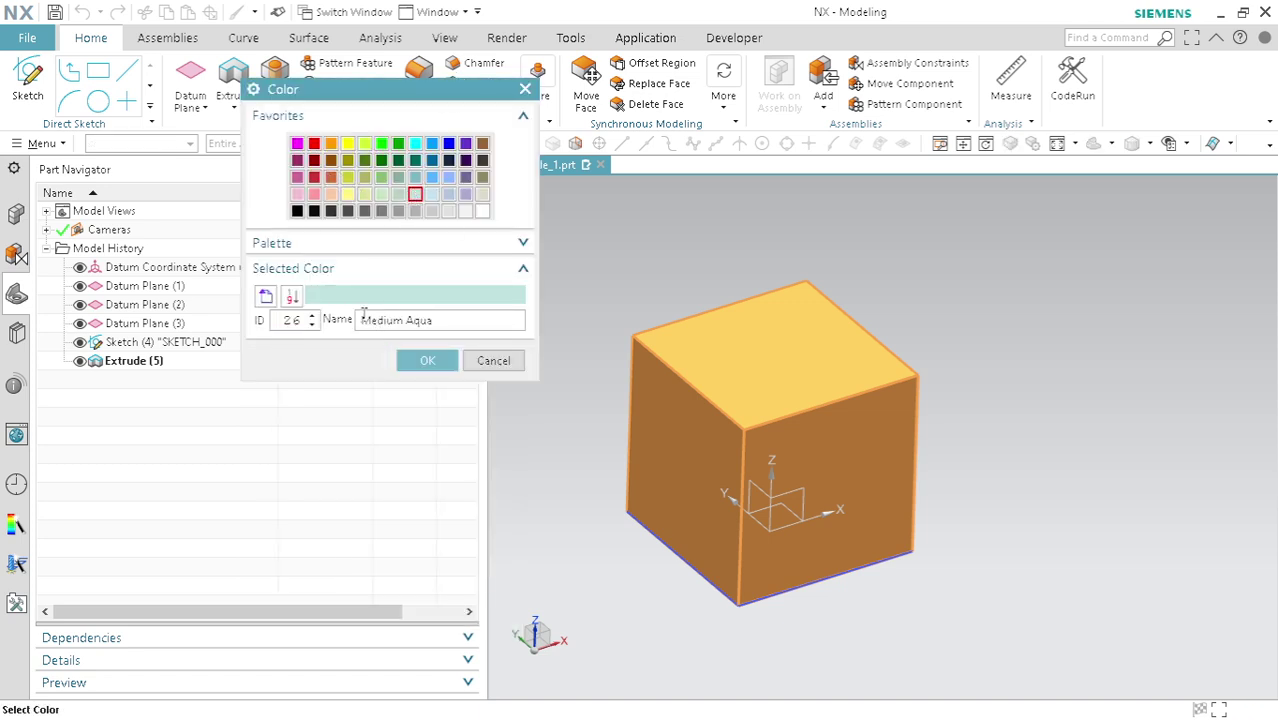
left_click(423, 360)
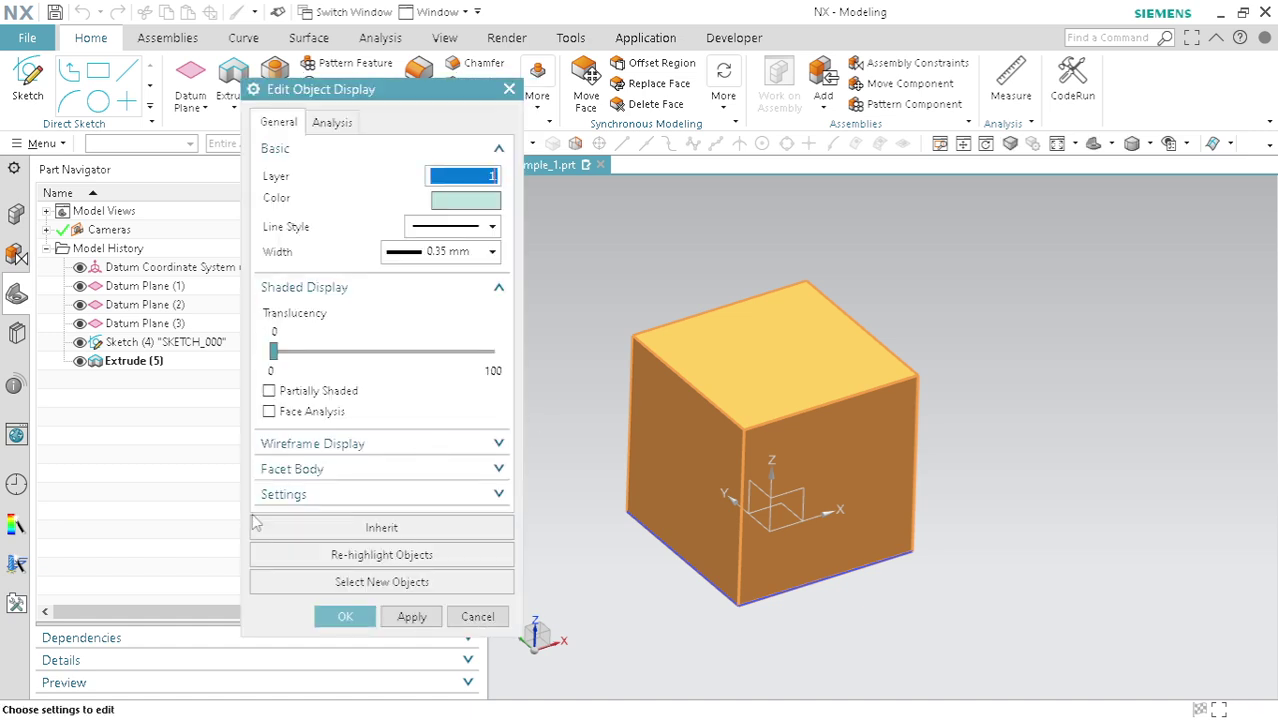
middle_click(790, 417)
middle_click_drag(862, 456, 1016, 365)
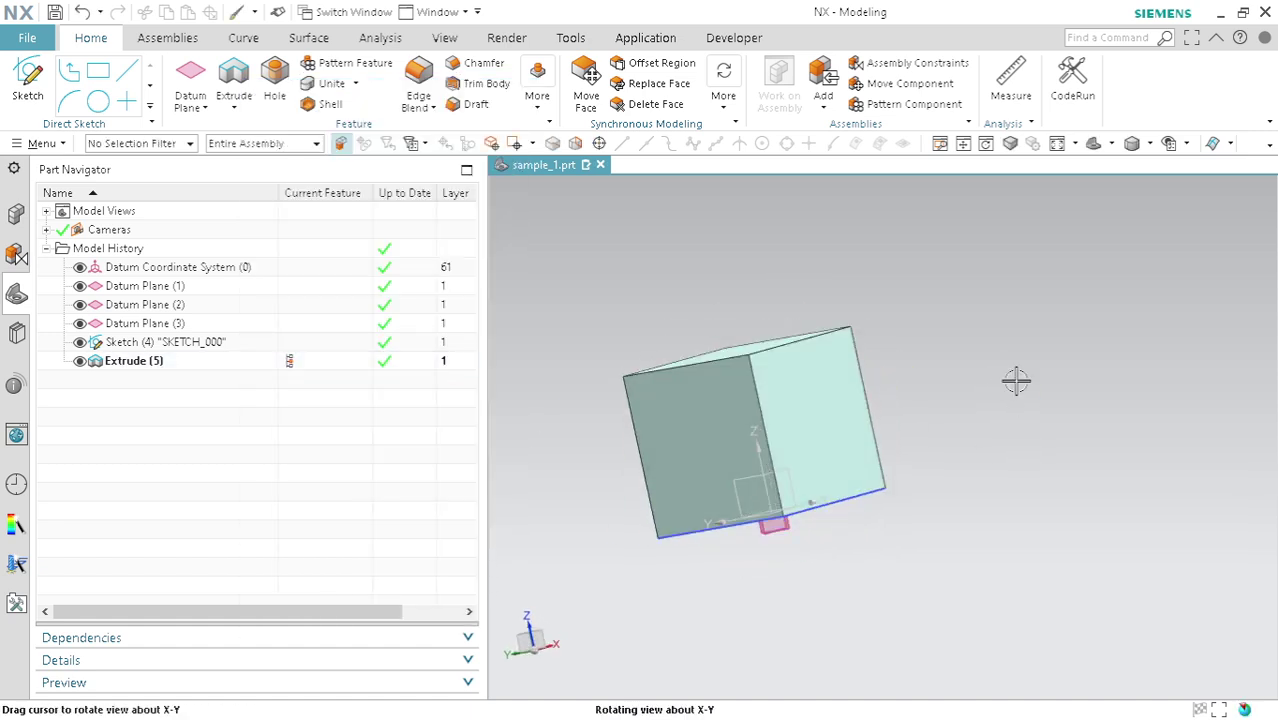
left_click(55, 12)
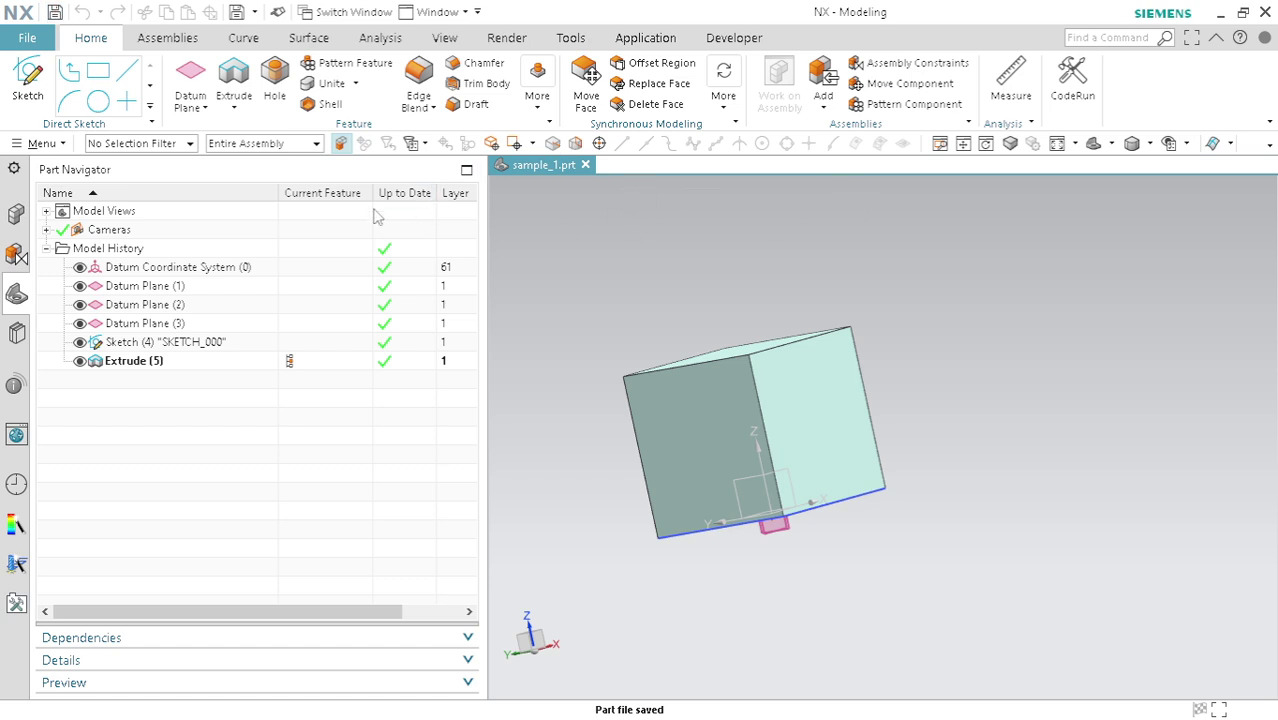
middle_click_drag(685, 349, 766, 297)
scroll(768, 297, "up", 4)
scroll(804, 294, "down", 1)
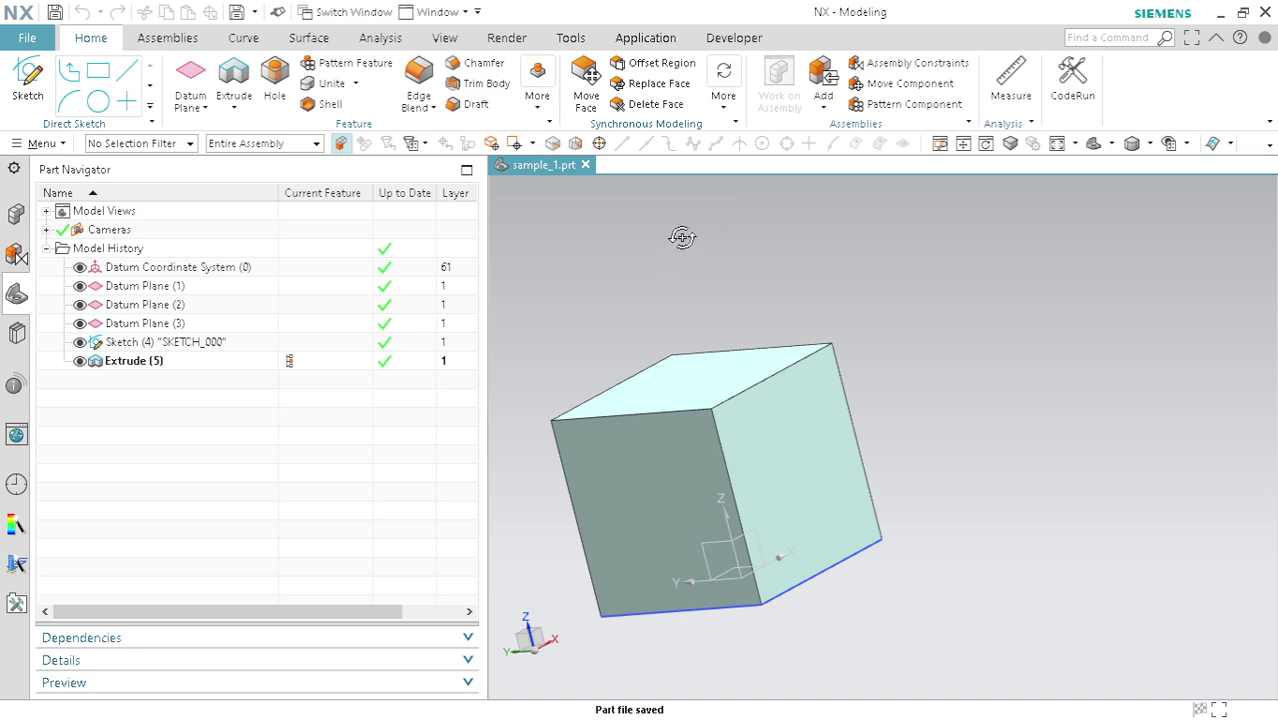
middle_click_drag(679, 237, 696, 244)
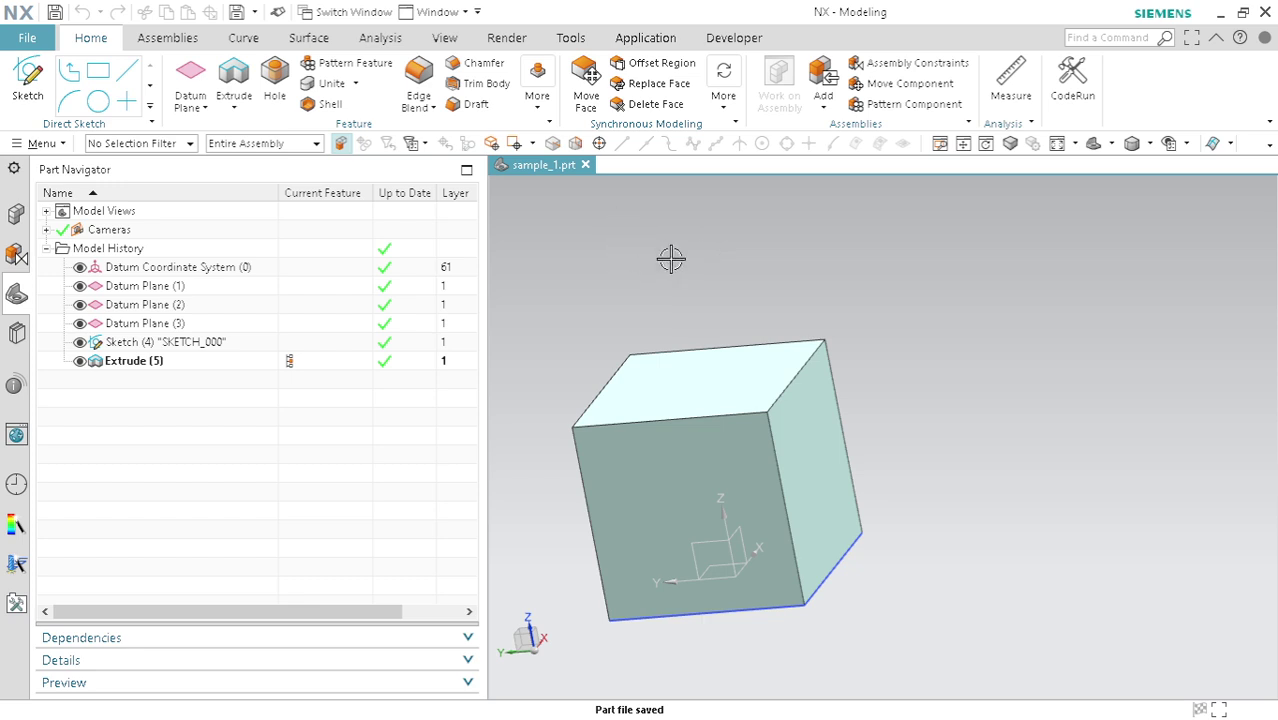
middle_click_drag(670, 260, 839, 291)
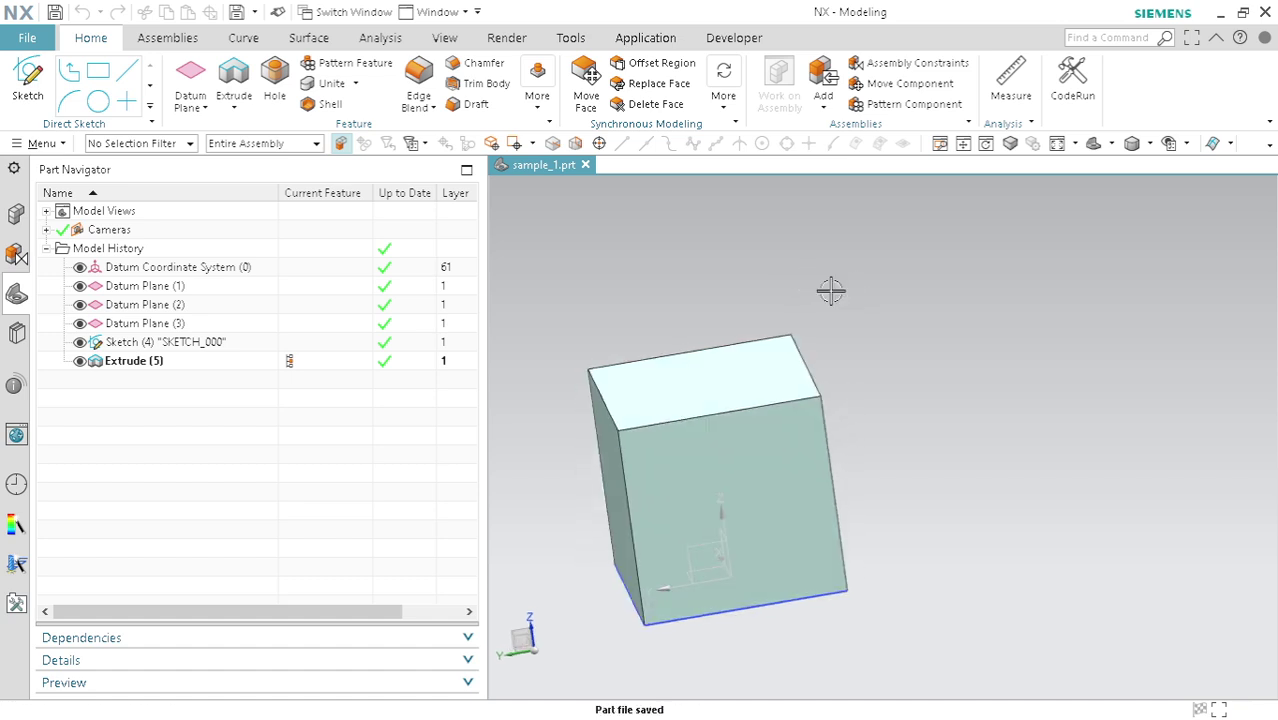